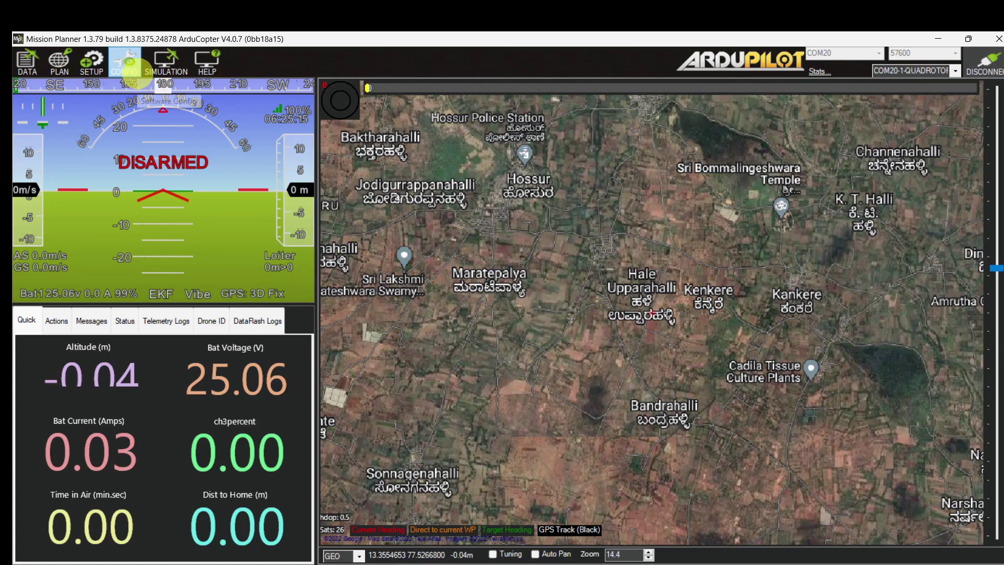
- In the Full Parameter Tree's FS group, set FS_THR_ENABLE to 1 (always RTL)
left_click(124, 63)
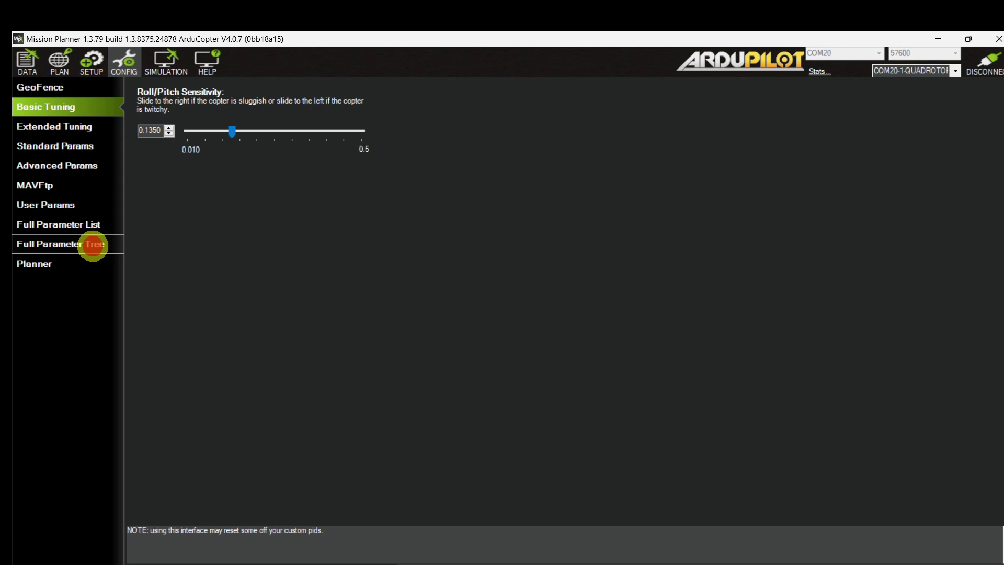
left_click(93, 244)
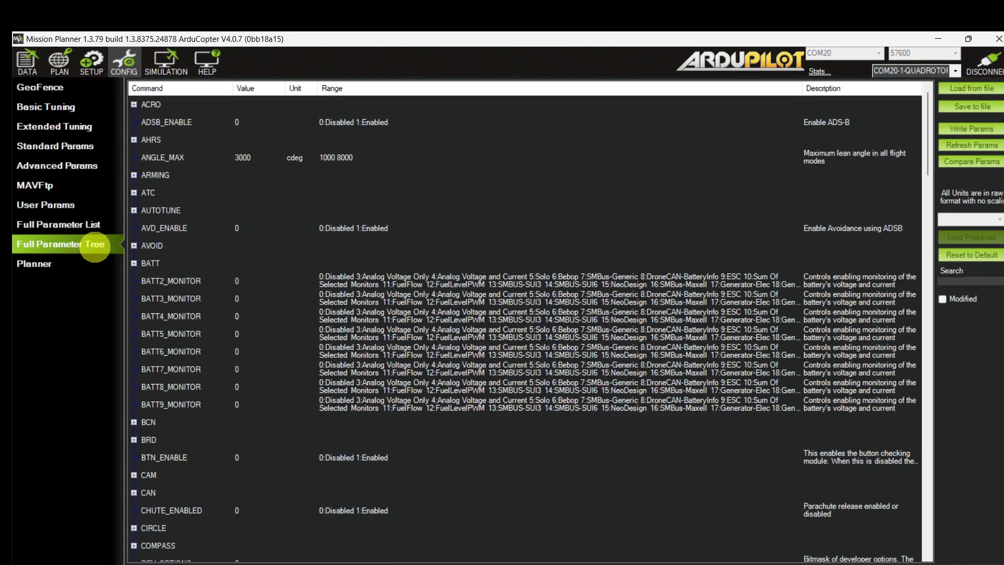
scroll(230, 240, "down", 14)
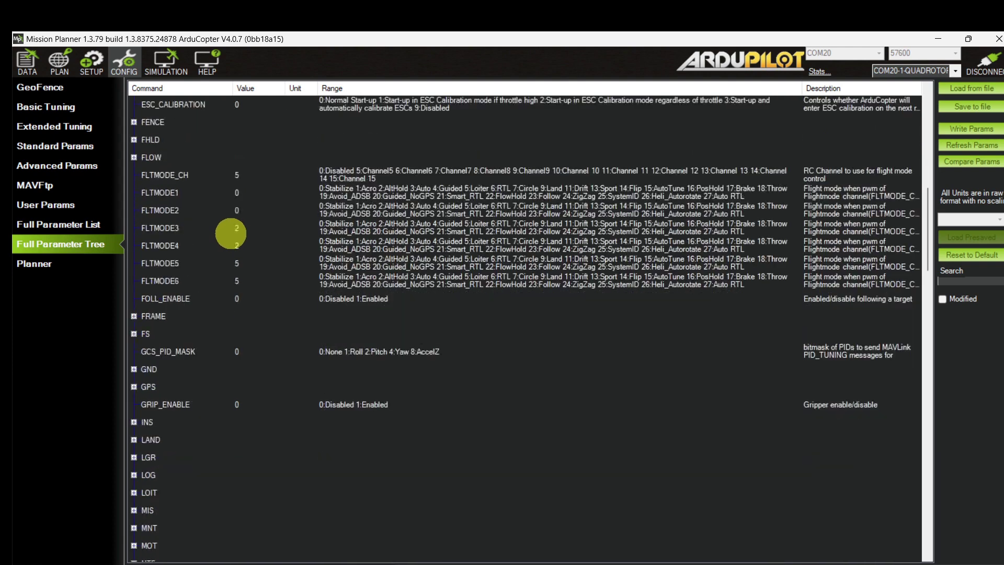
left_click(134, 176)
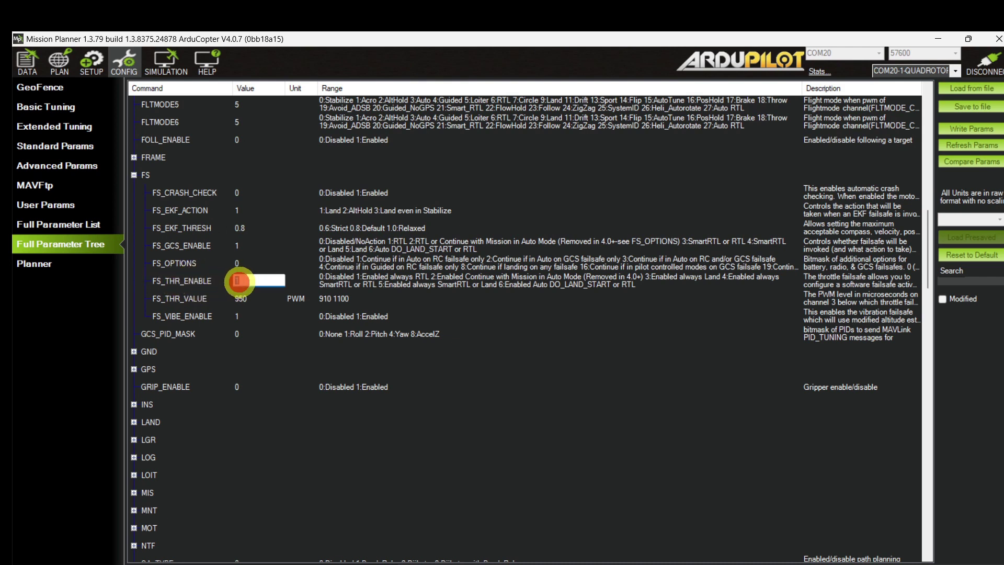
key("Return")
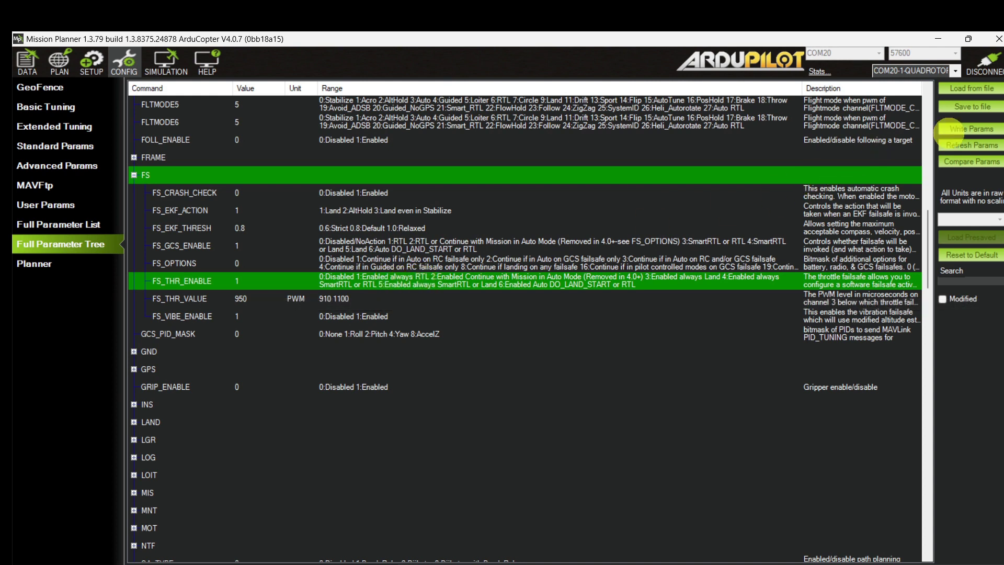
- Write the FS_THR_ENABLE change to the copter, confirm the notices, and return to the Data view
left_click(967, 129)
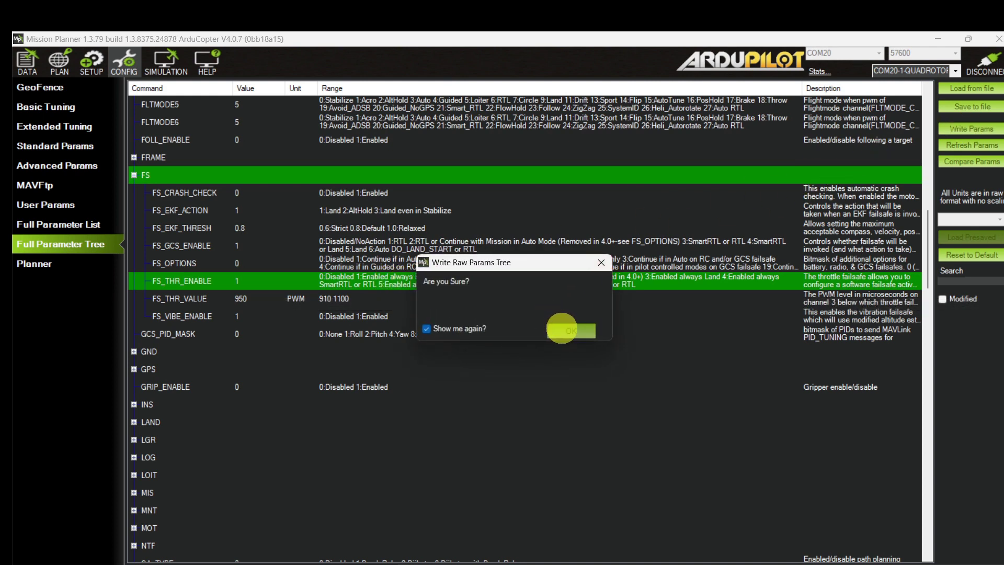
left_click(561, 328)
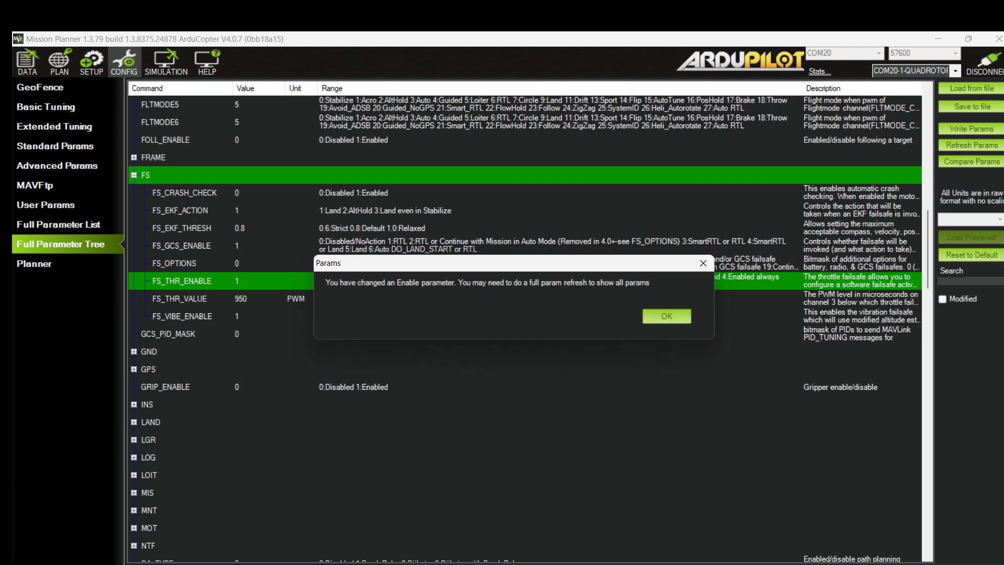
left_click(660, 316)
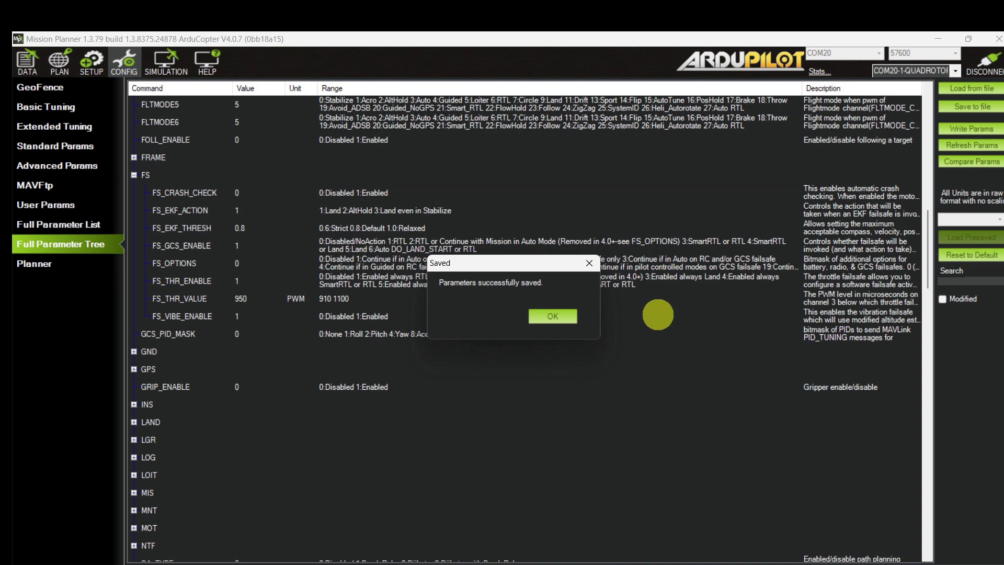
left_click(552, 315)
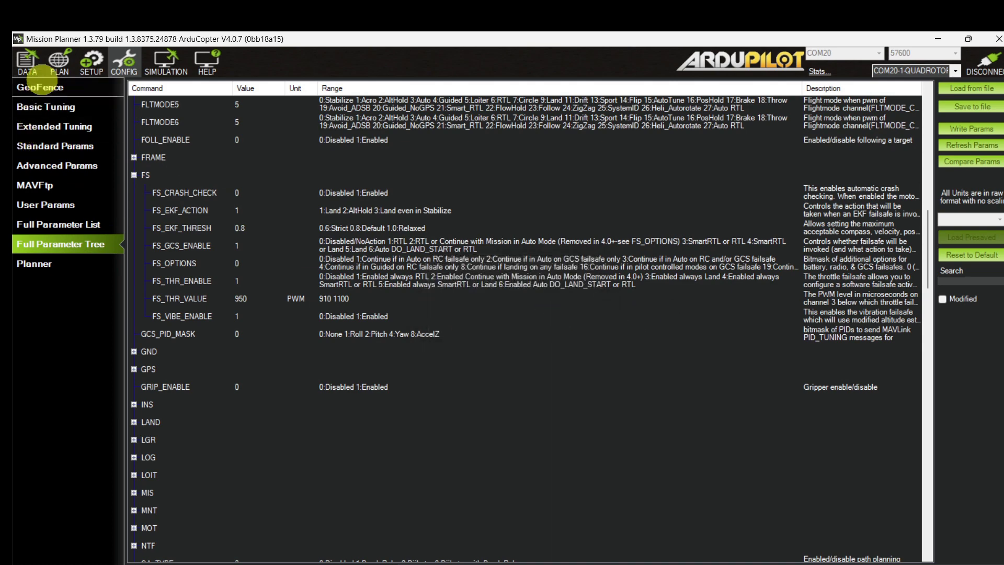
left_click(35, 66)
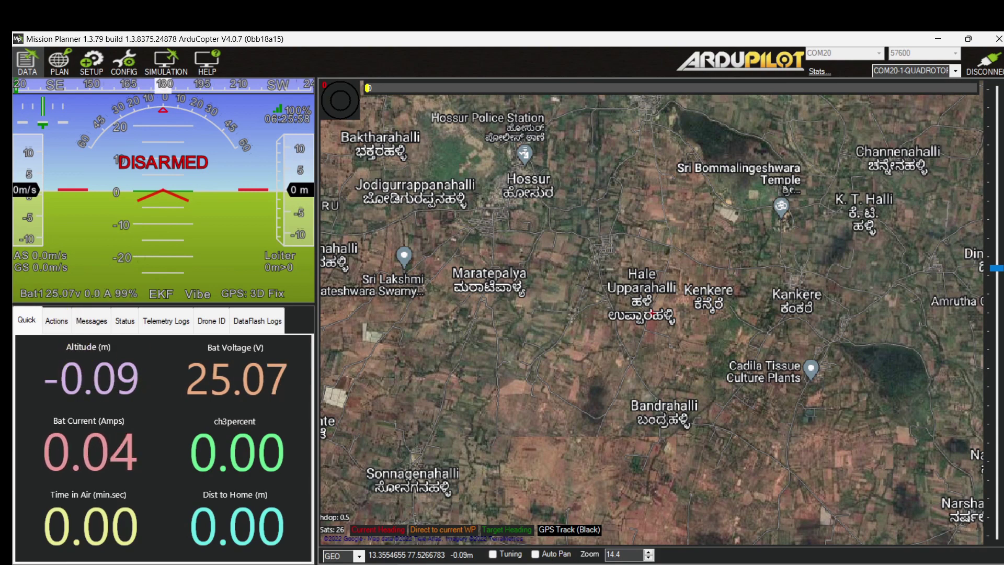
- Load the Eight_waypoint.waypoints figure-eight mission into the Plan view
mouse_move(634, 564)
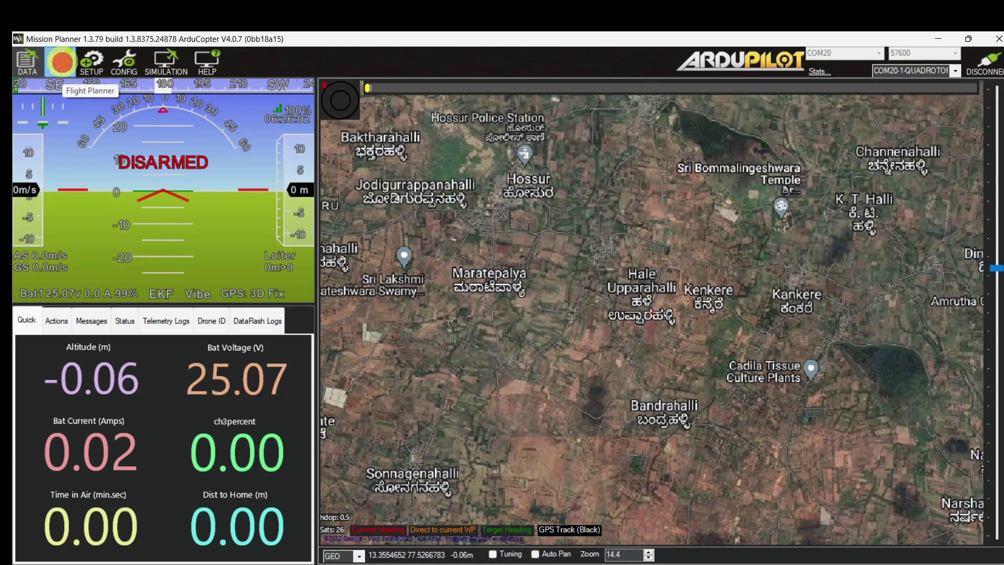
left_click(62, 61)
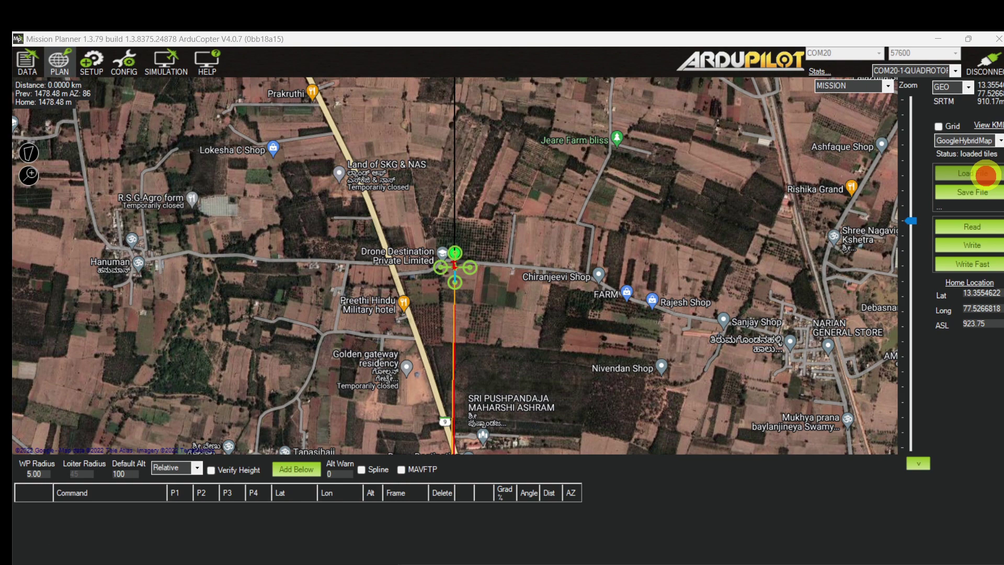
left_click(985, 175)
left_click(219, 166)
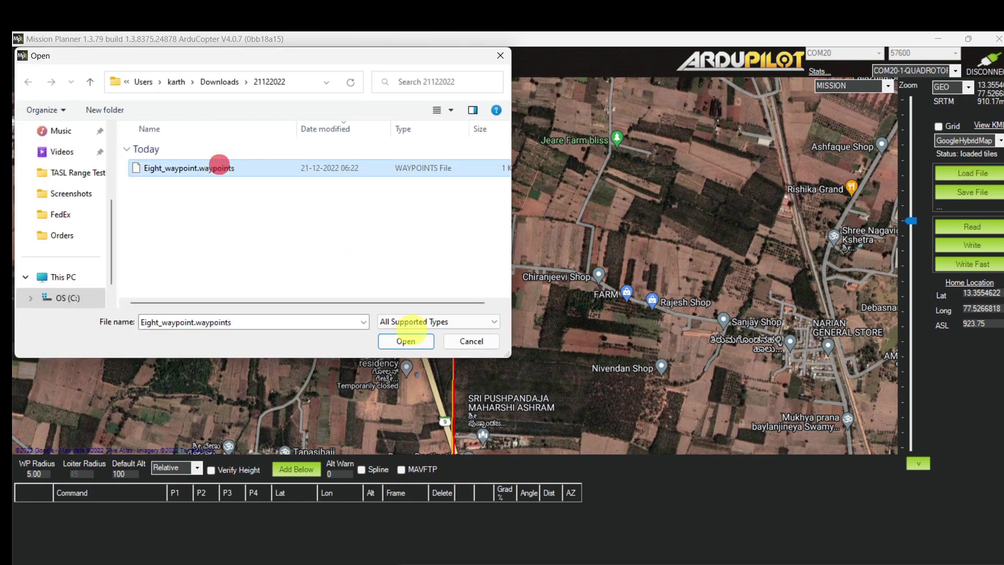
left_click(406, 340)
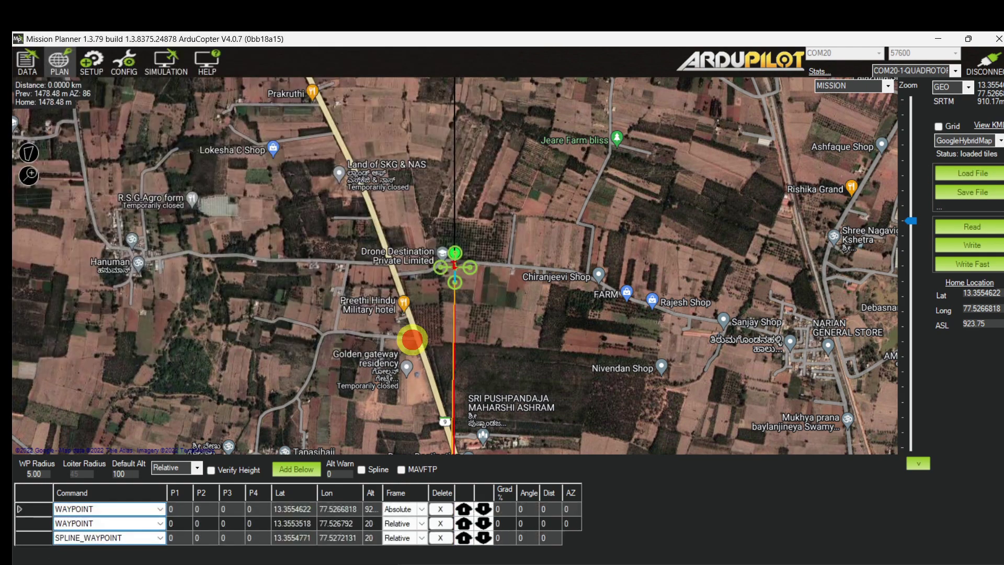
- Upload the figure-eight mission to the copter and go back to the Data view
scroll(612, 282, "down", 2)
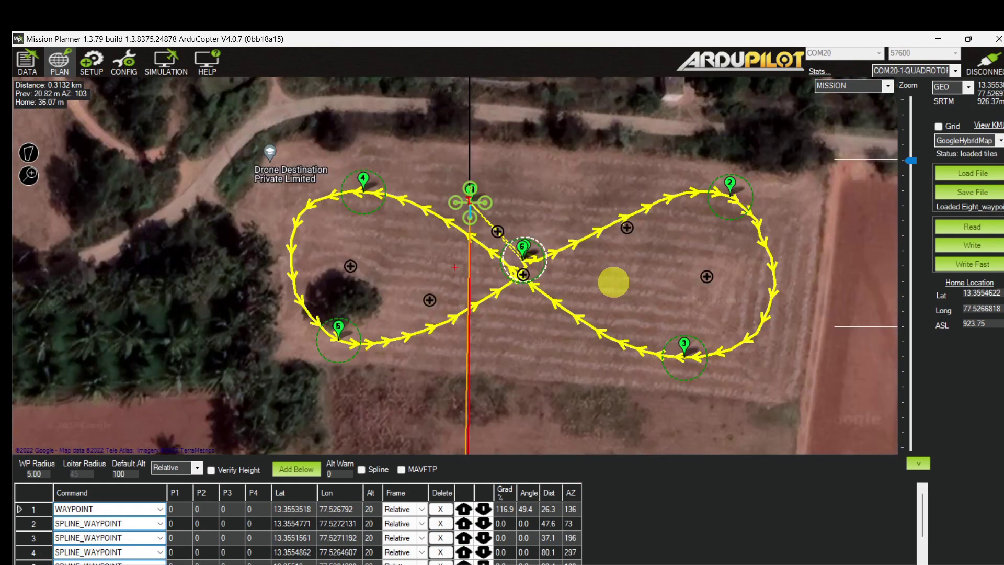
scroll(616, 282, "up", 2)
left_click(982, 242)
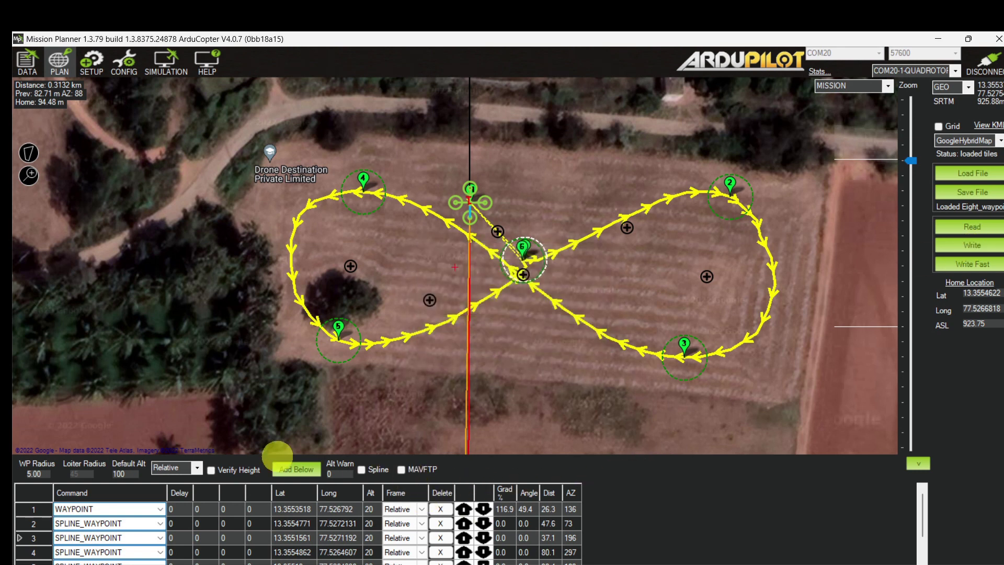
left_click(28, 62)
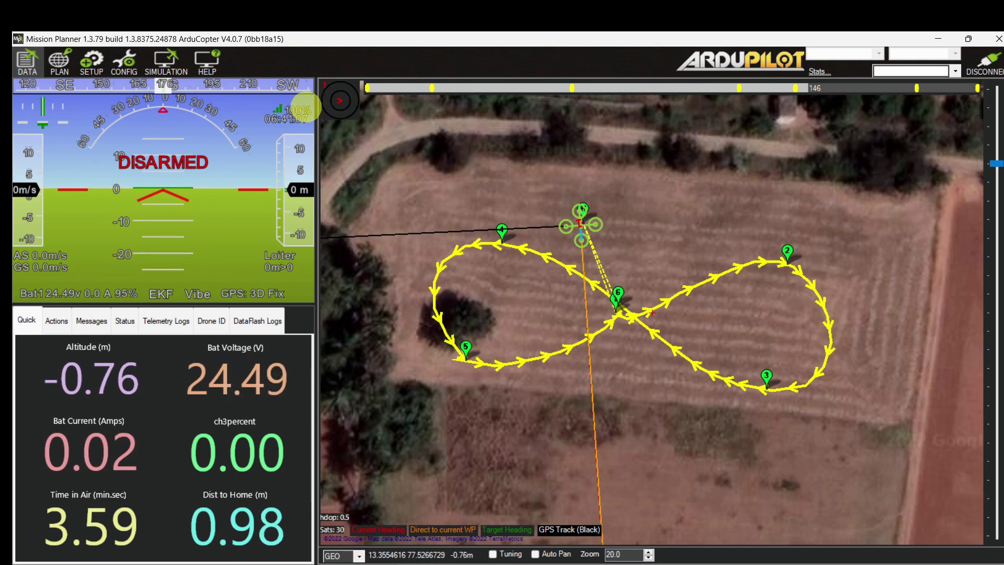
- Arm the copter and take off from the map to 5 m in Guided mode
left_click(56, 320)
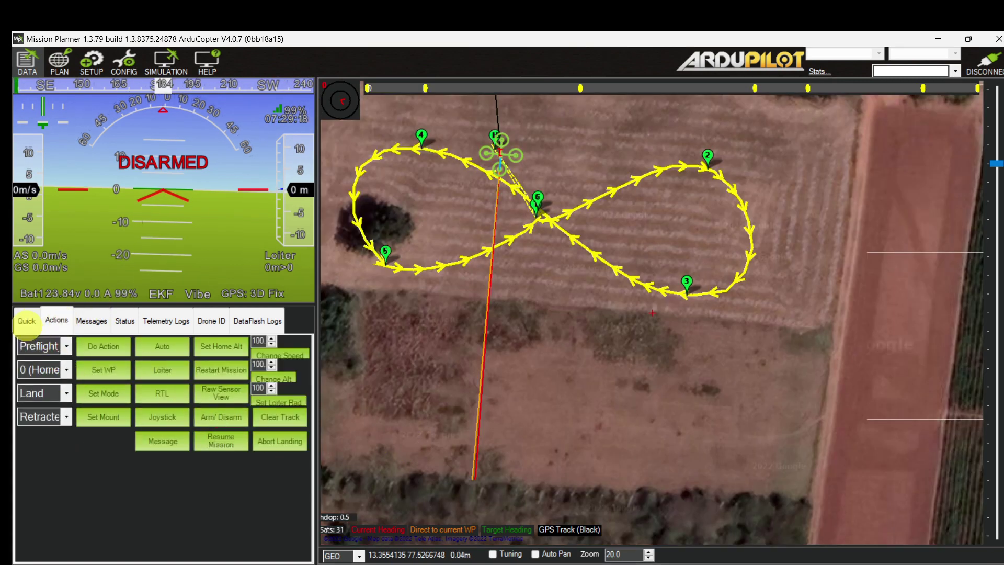
left_click(26, 321)
right_click(518, 153)
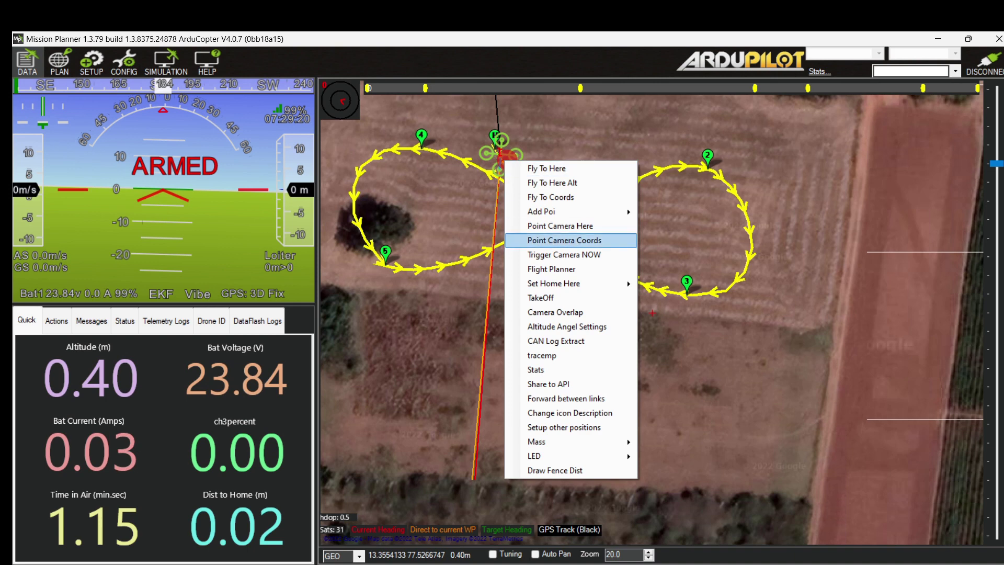
left_click(575, 296)
key("Return")
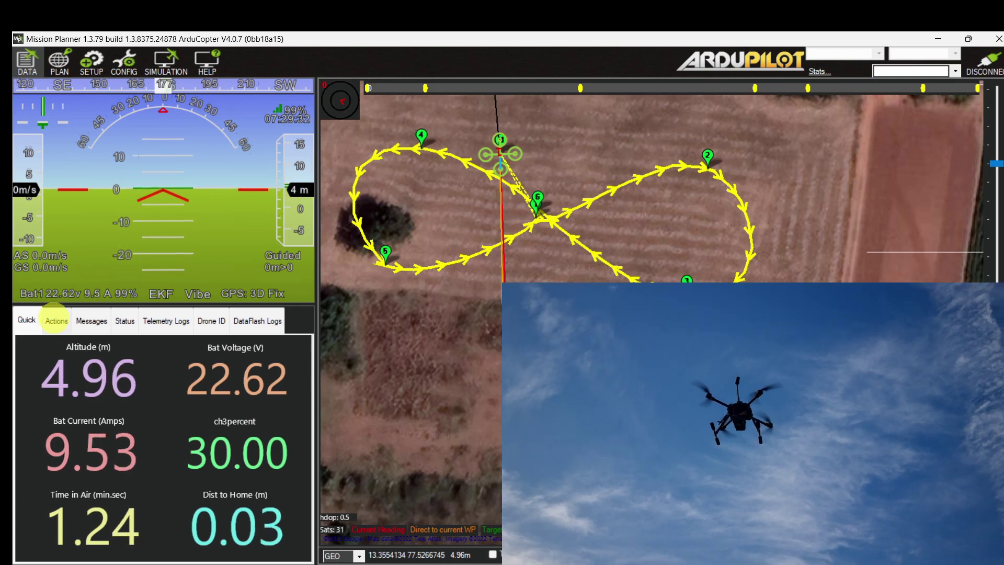
- Switch the hovering copter to Auto mode to start the figure-eight mission
left_click(54, 320)
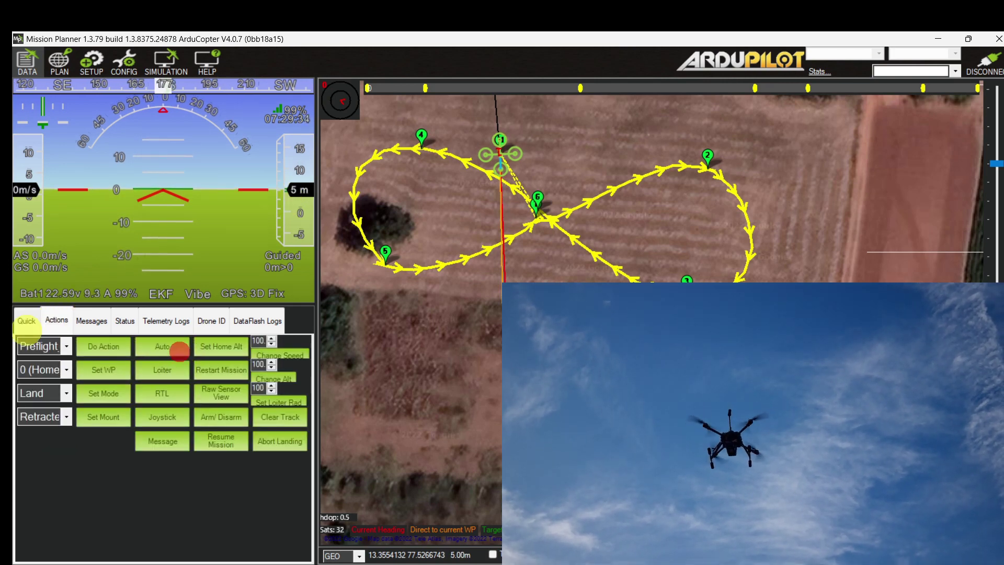
left_click(26, 321)
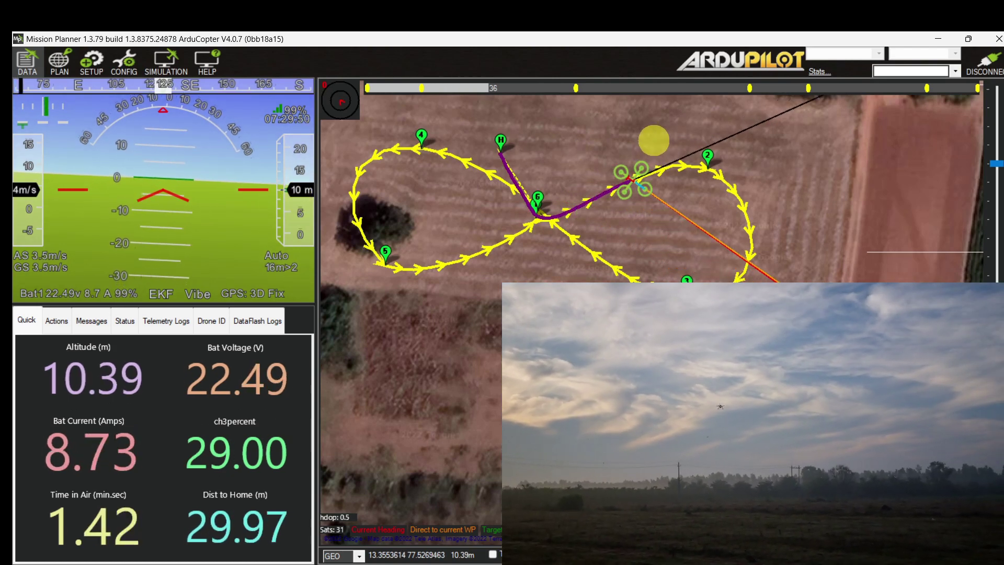
mouse_move(707, 167)
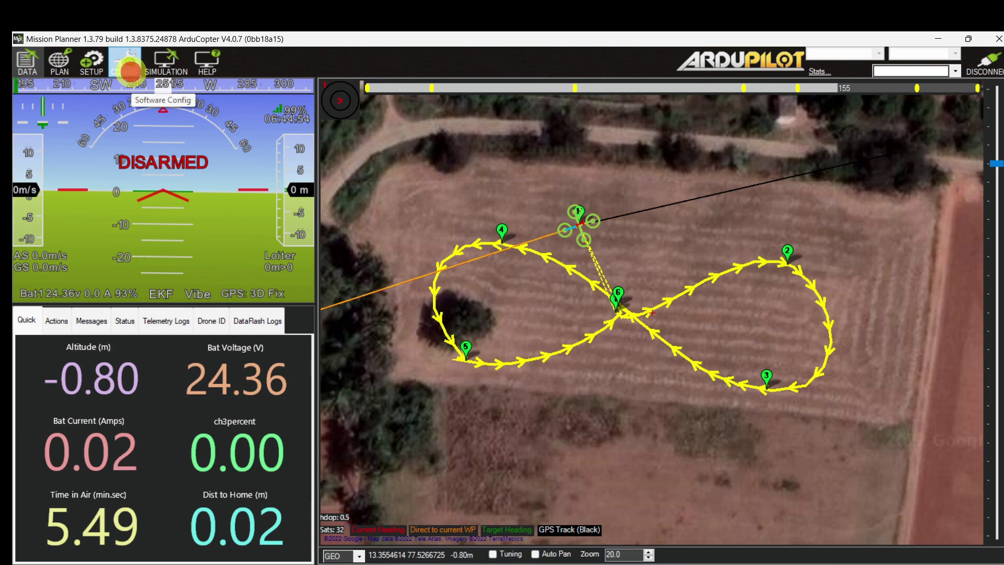
- In the parameter tree's FS group, set FS_GCS_ENABLE to 1
left_click(129, 72)
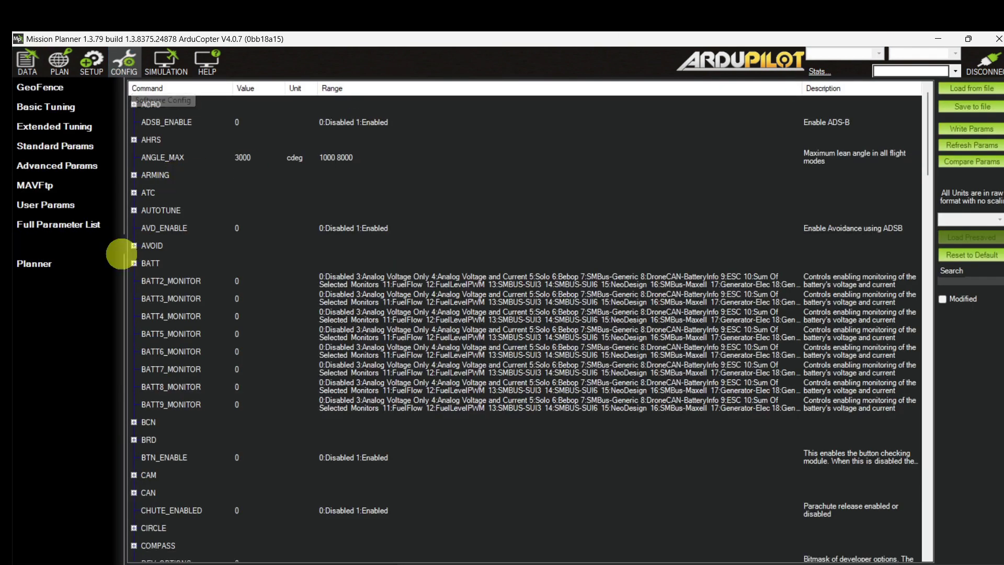
scroll(359, 347, "down", 11)
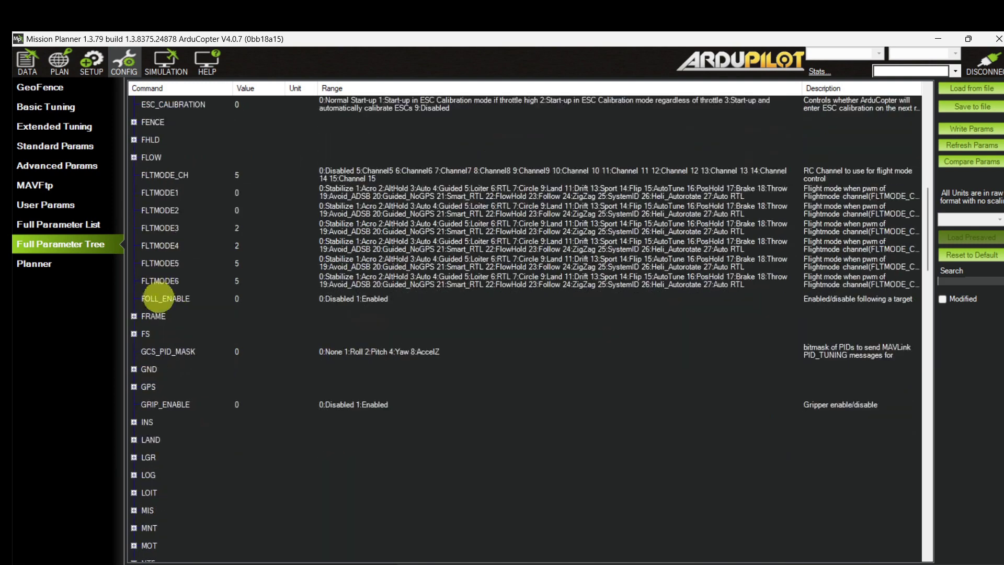
left_click(133, 334)
scroll(199, 335, "down", 2)
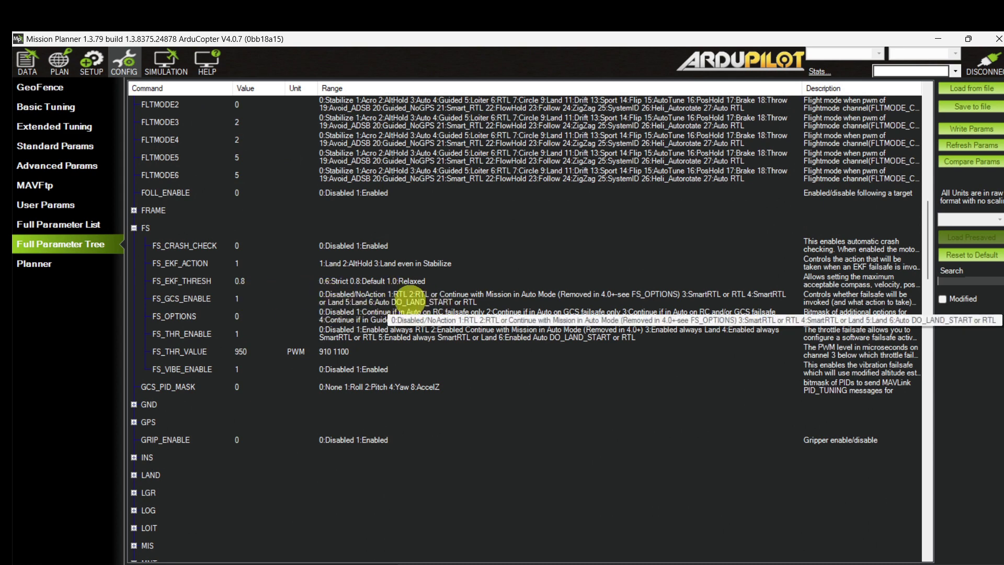
left_click(238, 300)
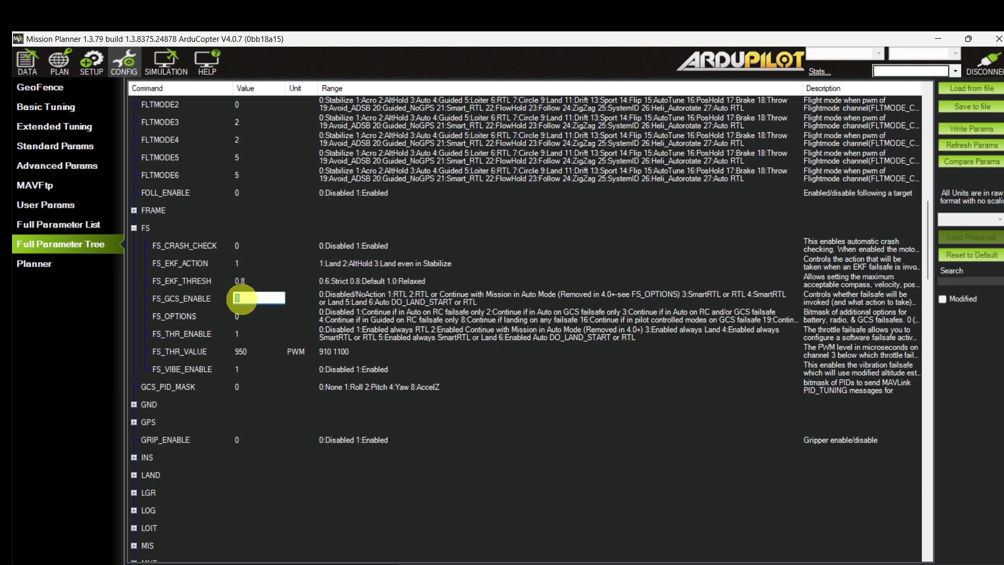
key("Return")
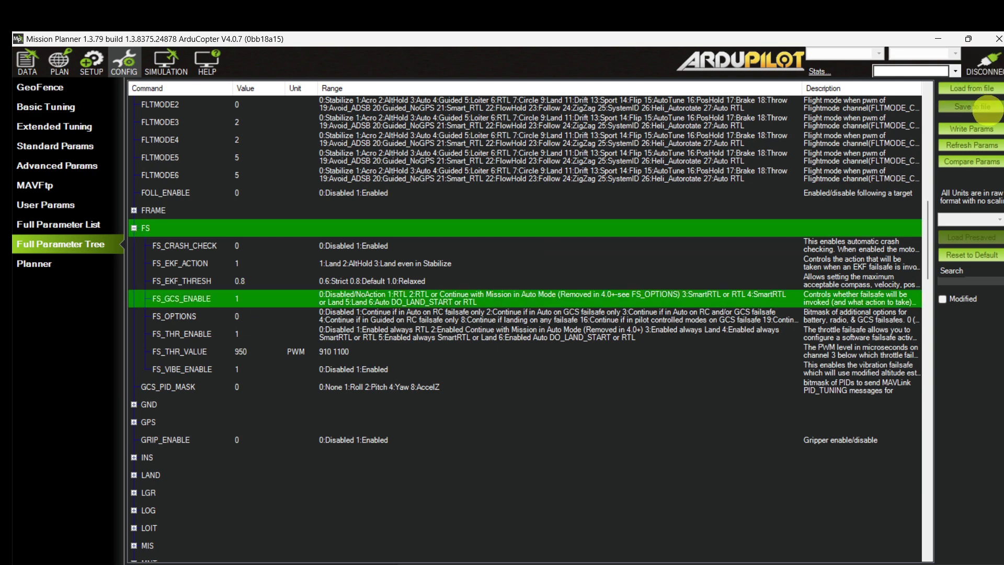
- Write the GCS failsafe parameter to the copter, confirm the notices, and return to Data view
left_click(986, 129)
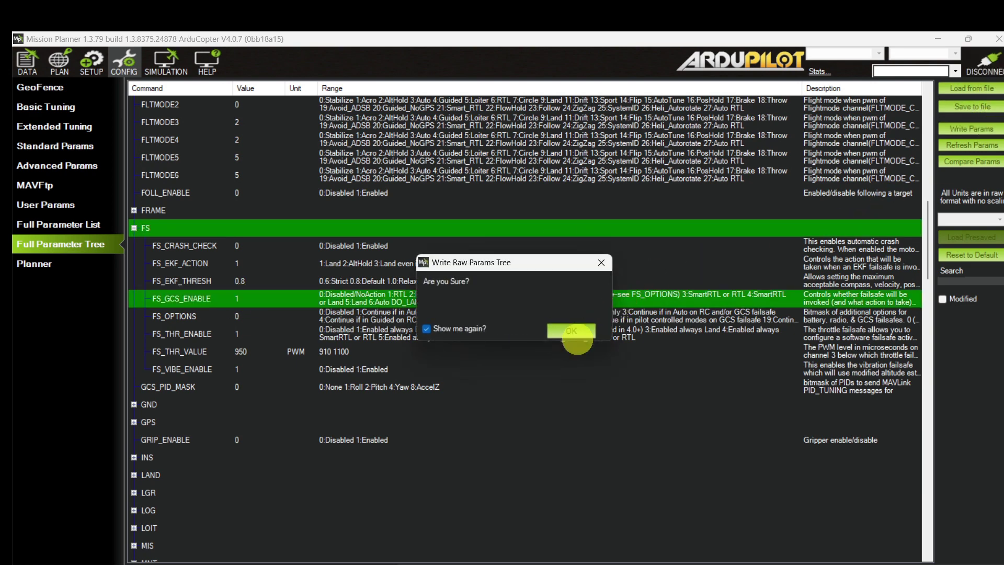
left_click(576, 332)
left_click(675, 317)
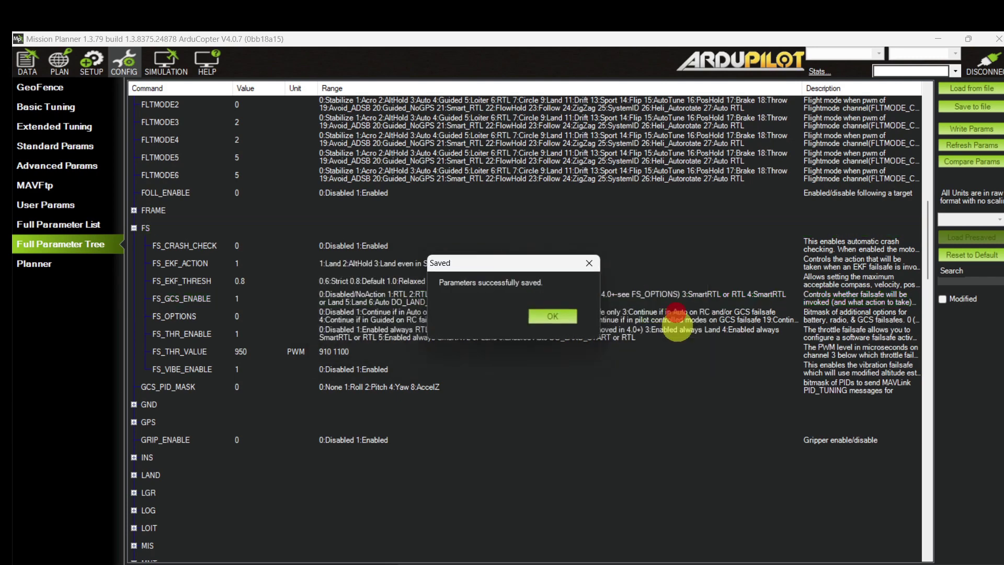
left_click(553, 316)
left_click(27, 61)
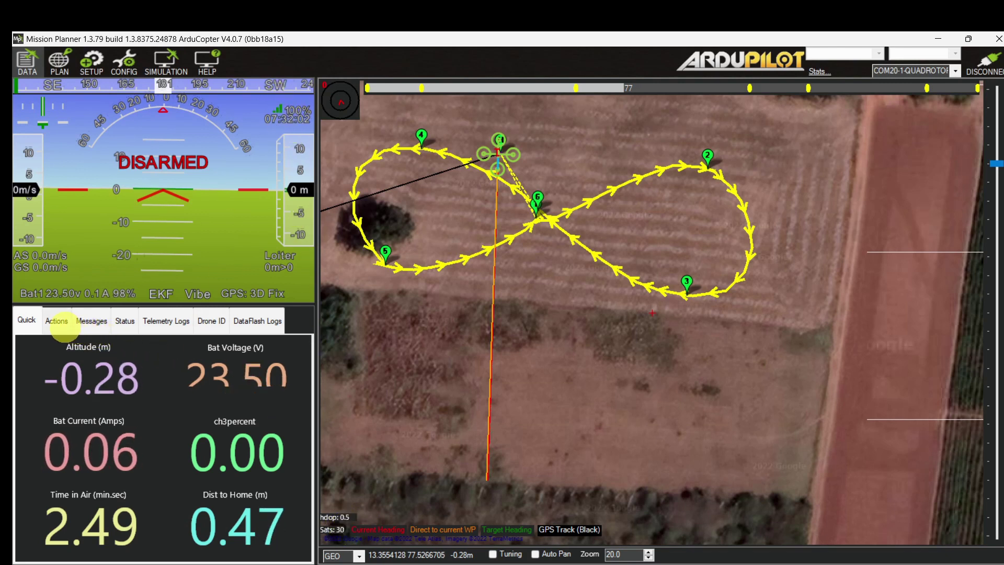
- Arm the motors and take off from the map to 5 m in Guided mode
left_click(57, 322)
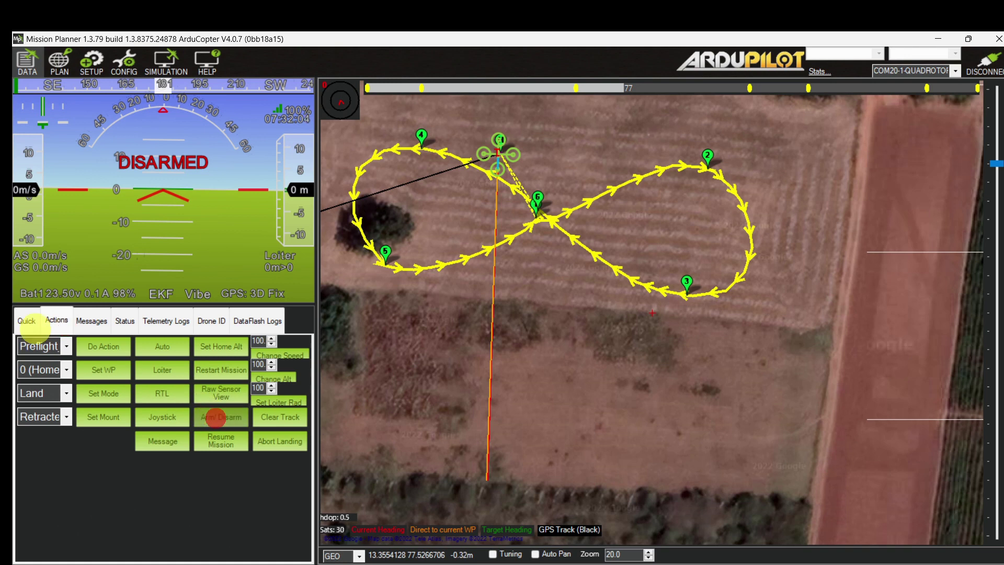
left_click(28, 321)
left_click(496, 166)
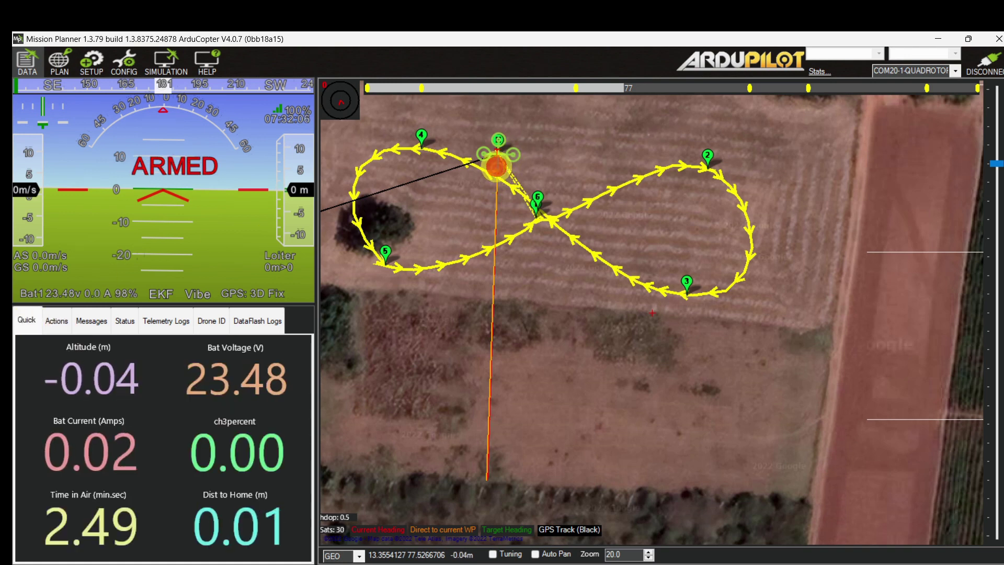
right_click(496, 166)
left_click(518, 298)
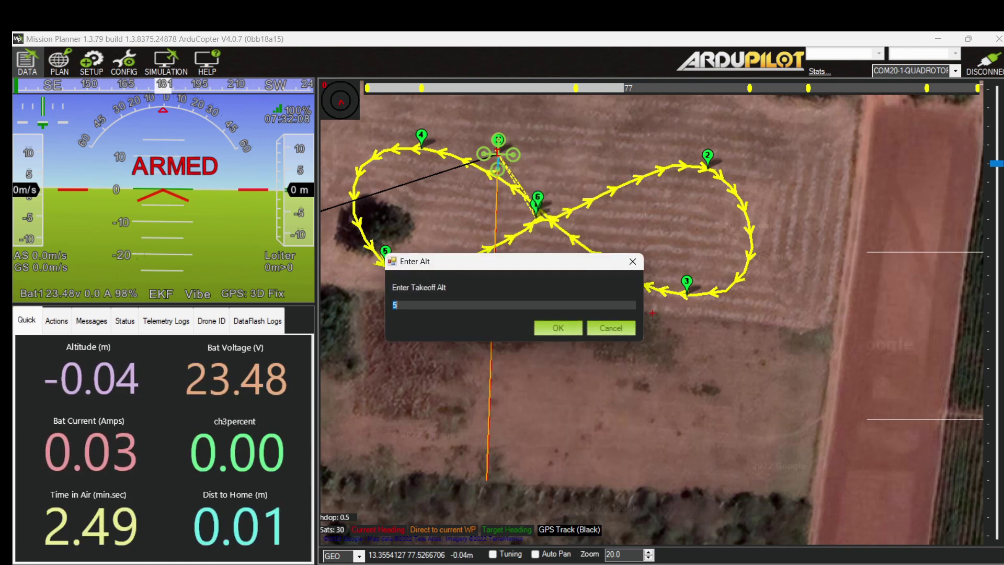
key("Return")
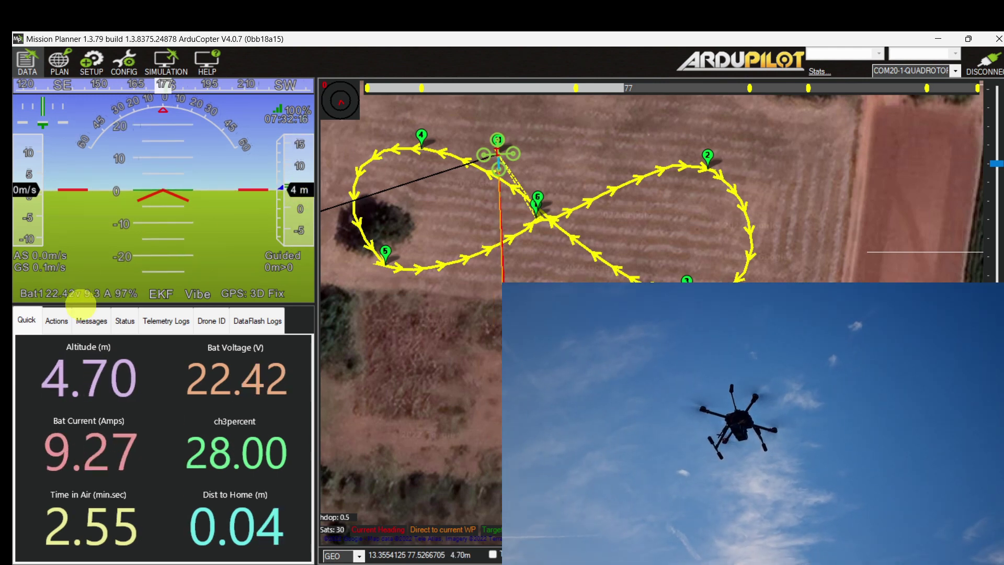
- Put the airborne copter in Auto mode and watch the Quick telemetry readouts
left_click(56, 321)
left_click(165, 345)
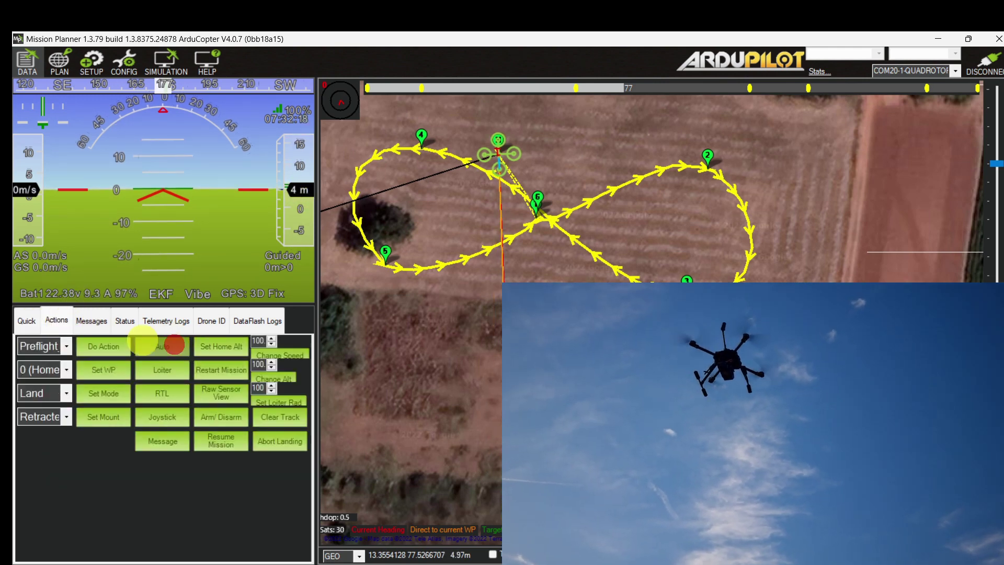
left_click(27, 320)
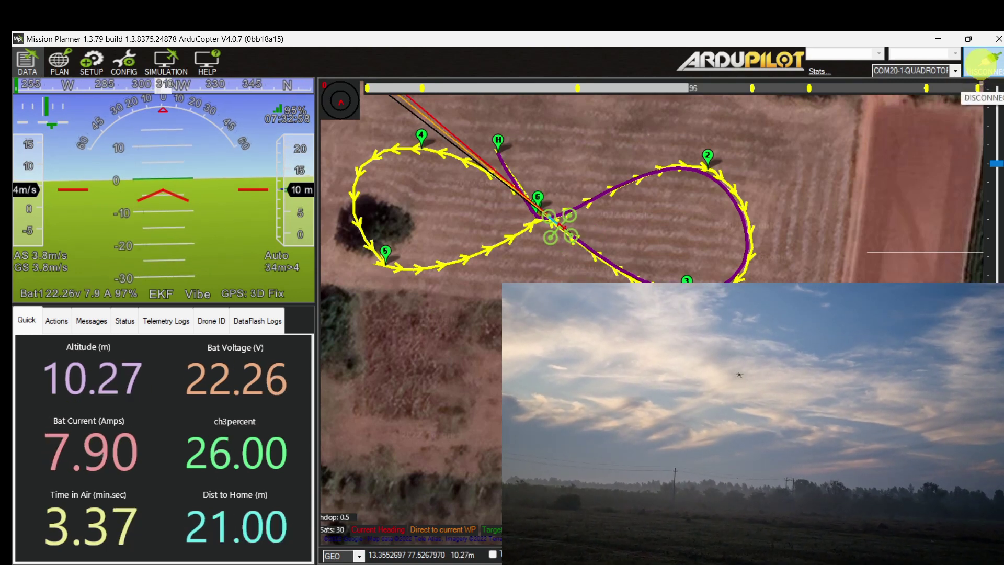
- Disconnect the telemetry link mid-mission to trigger the GCS failsafe, then reconnect
left_click(984, 65)
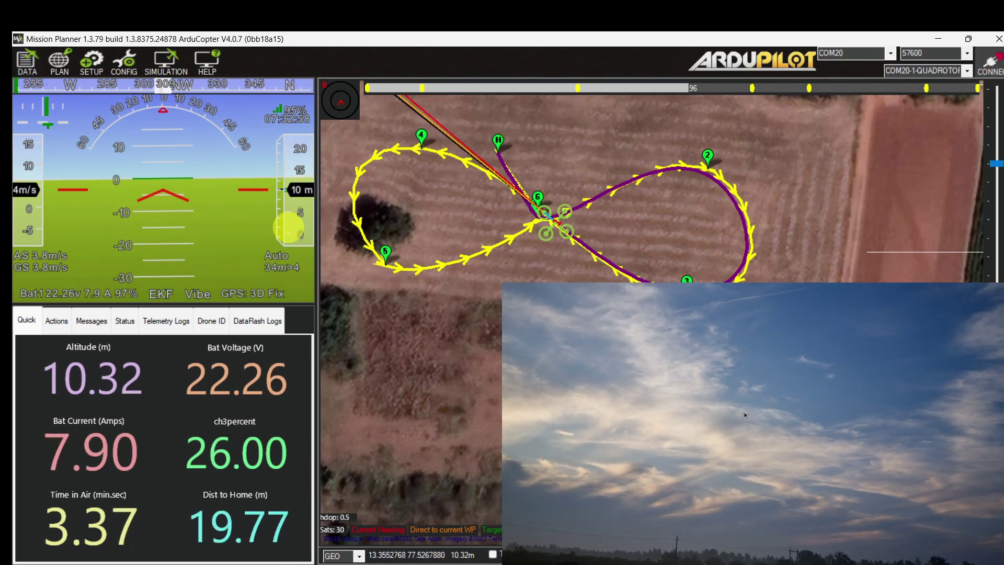
left_click(990, 64)
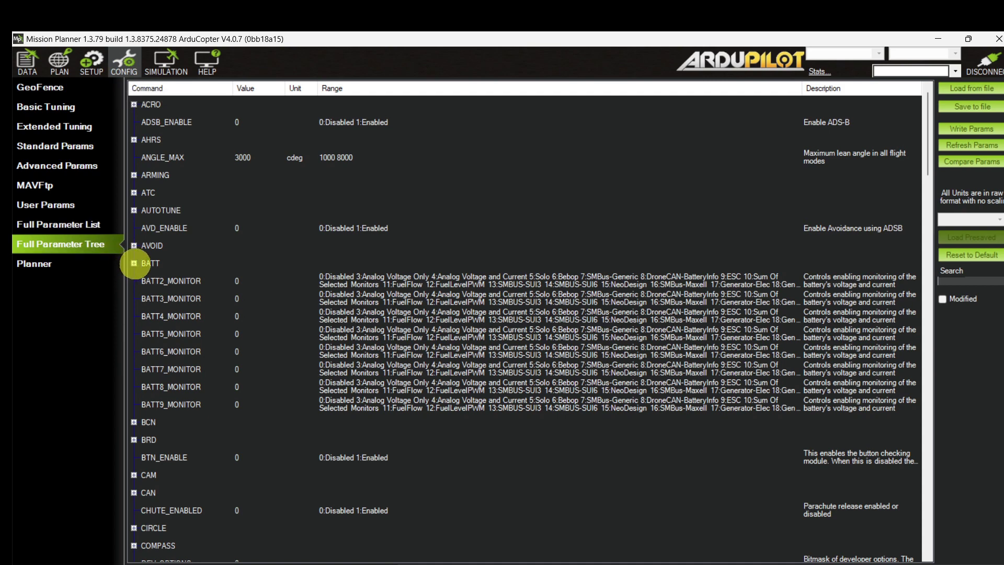
- Set BATT_LOW_VOLT 22.8, BATT_CRT_VOLT 22, BATT_FS_LOW_ACT 2 (RTL) and BATT_FS_CRT_ACT 1 (Land)
left_click(134, 263)
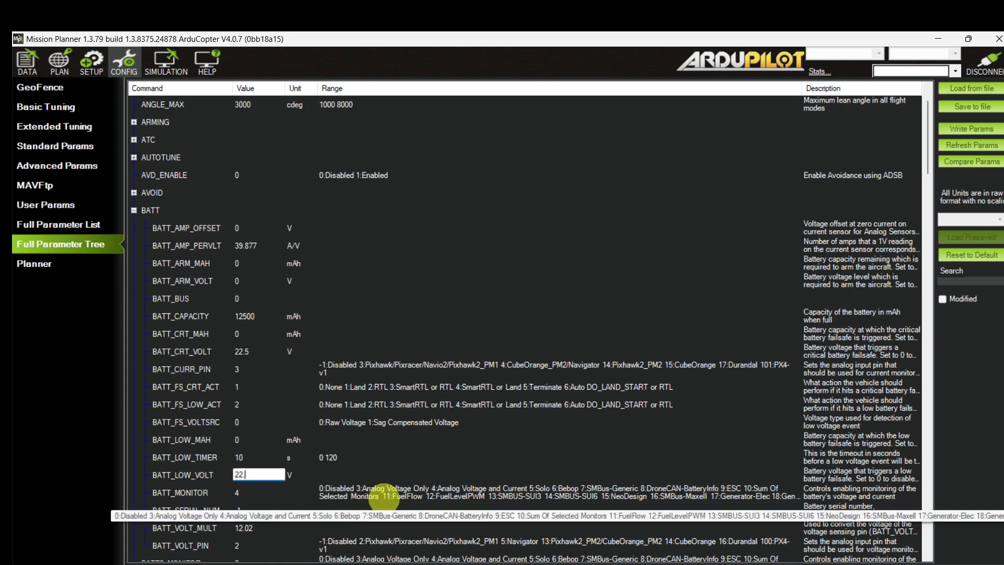
type(".8")
key("Return")
scroll(382, 495, "up", 1)
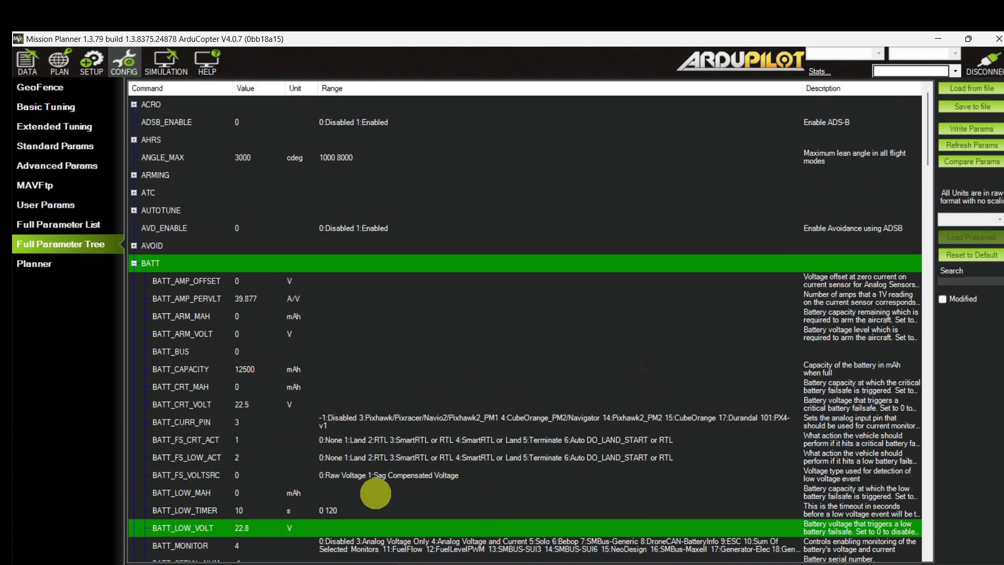
scroll(345, 453, "down", 2)
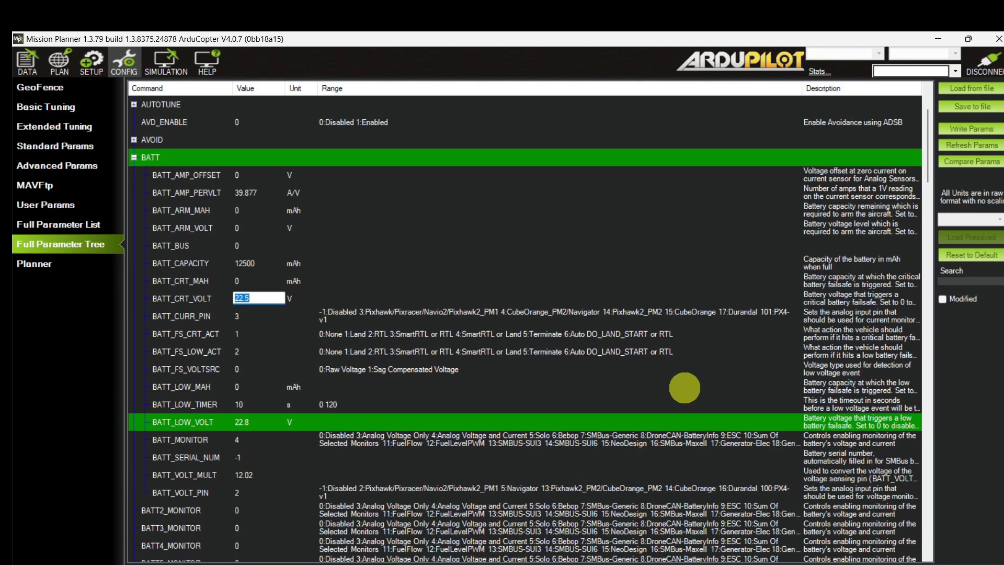
type("22")
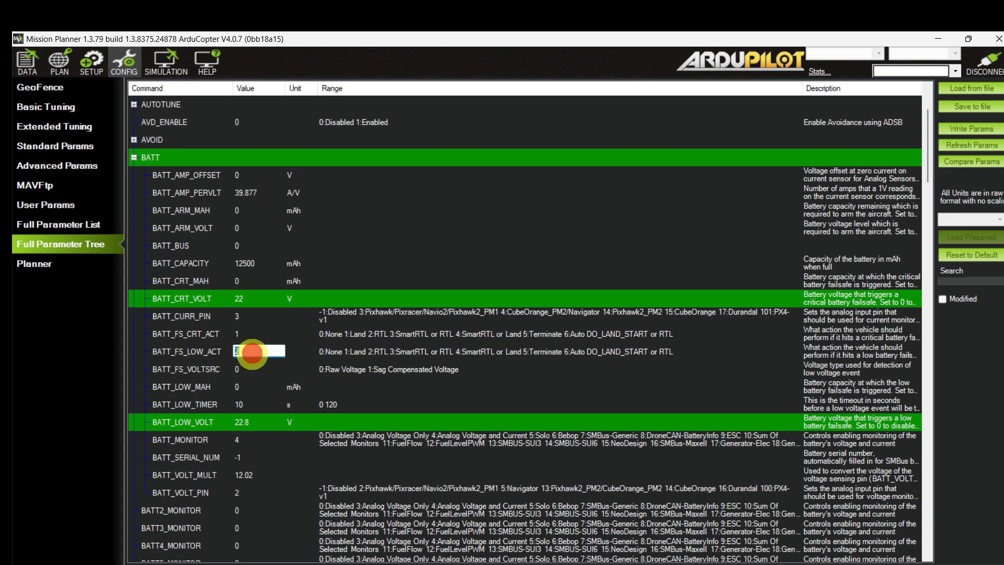
key("Return")
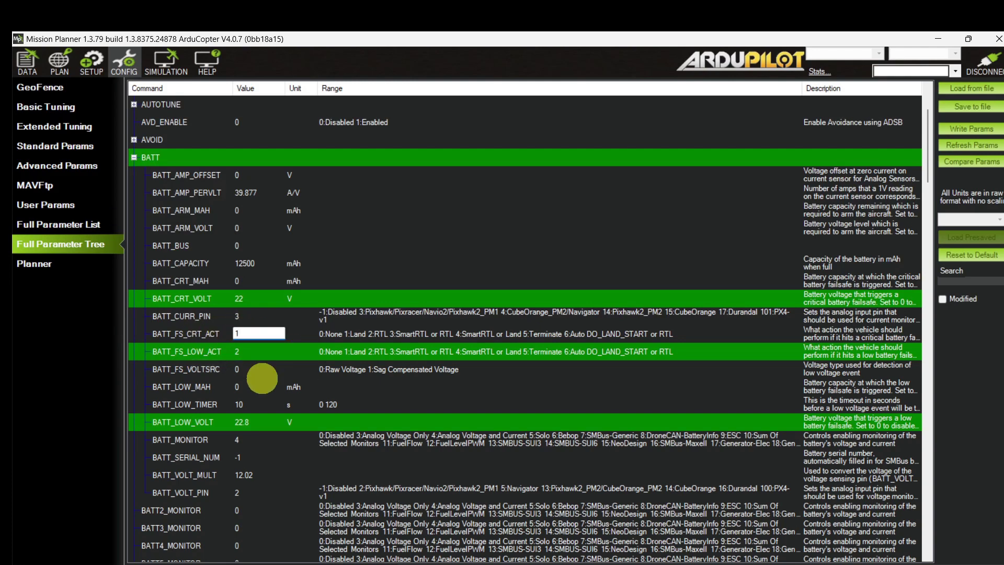
key("Return")
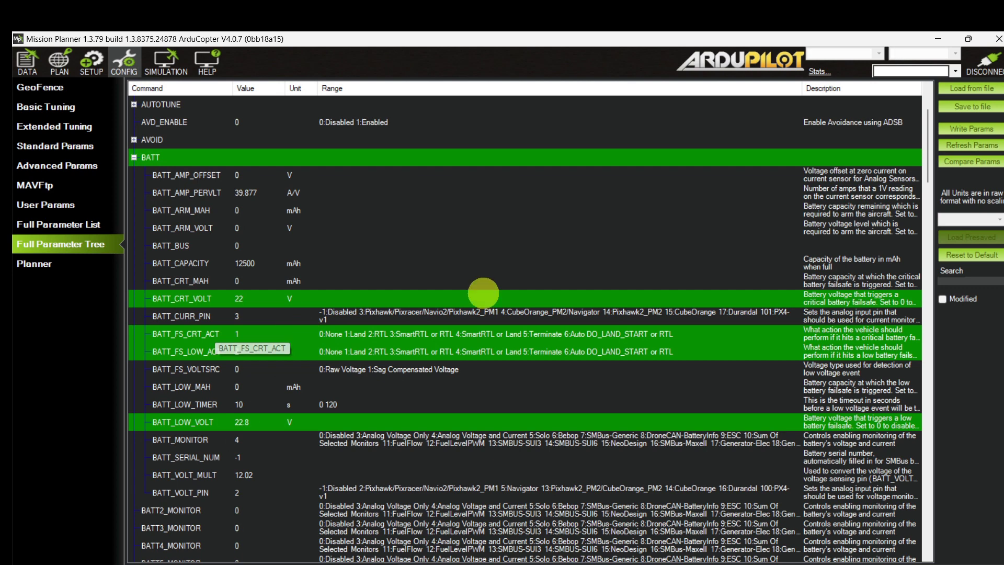
- Write the battery failsafe parameters to the copter and dismiss the saved notice
left_click(946, 130)
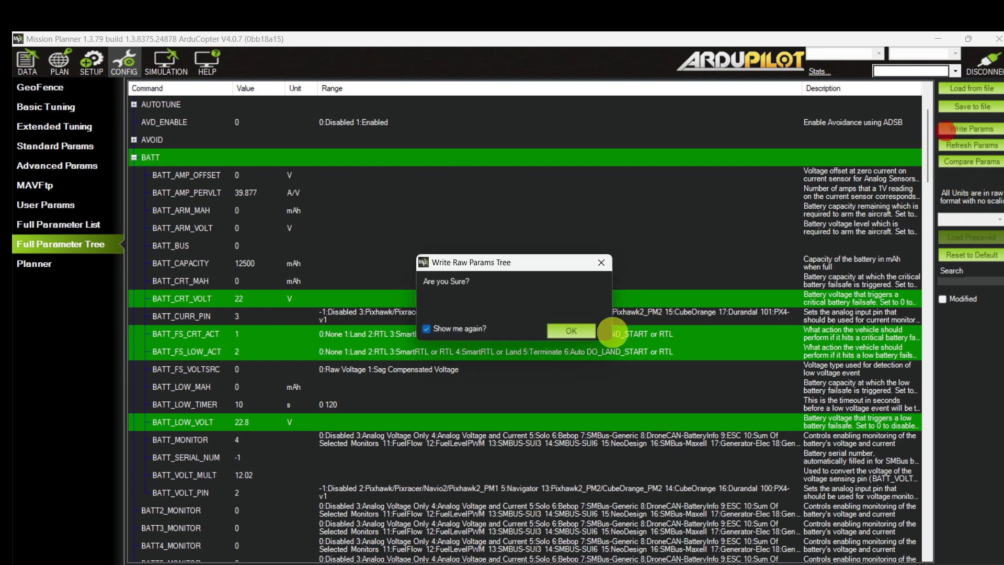
left_click(581, 331)
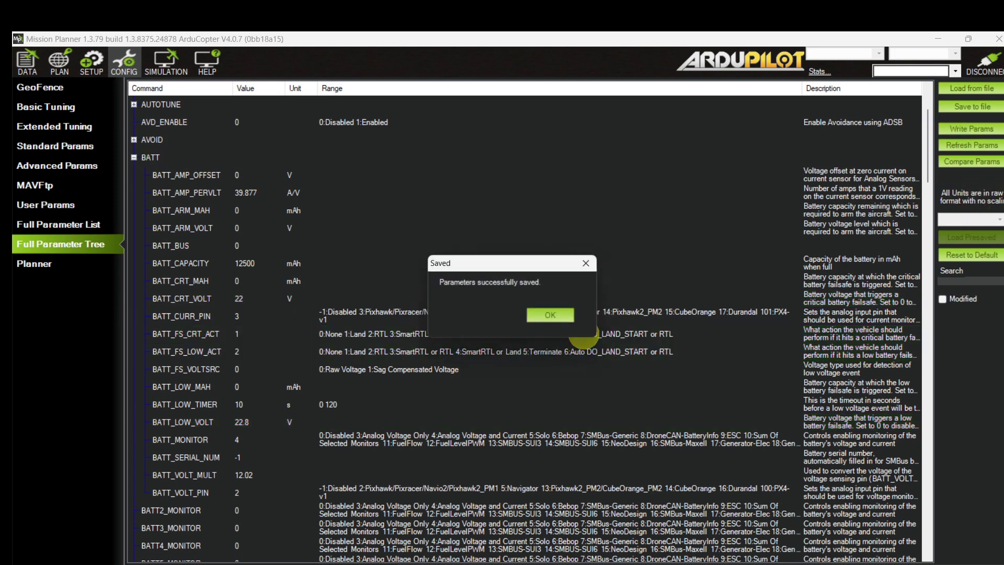
left_click(564, 316)
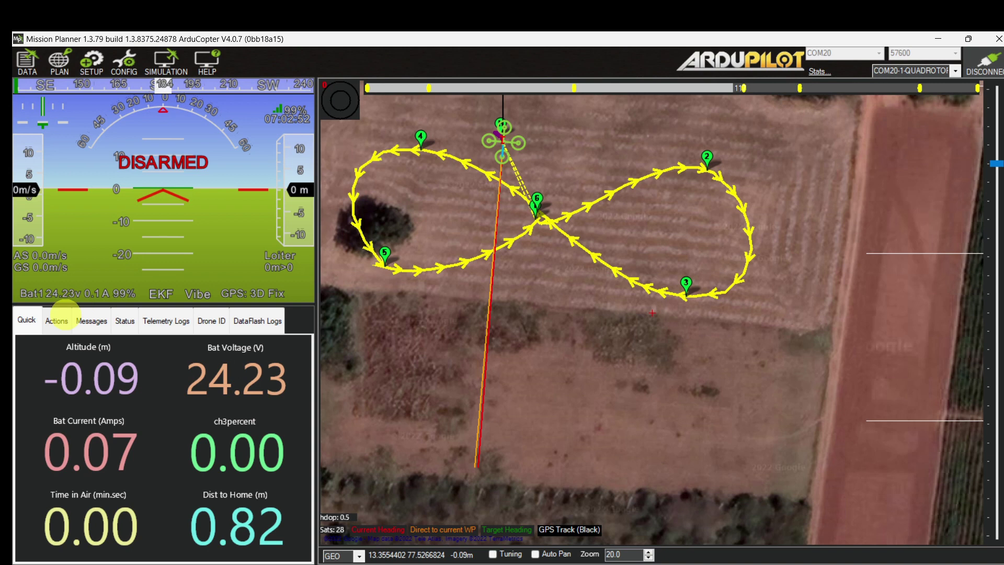
- Arm the copter and command a 5 m takeoff from the map
left_click(56, 318)
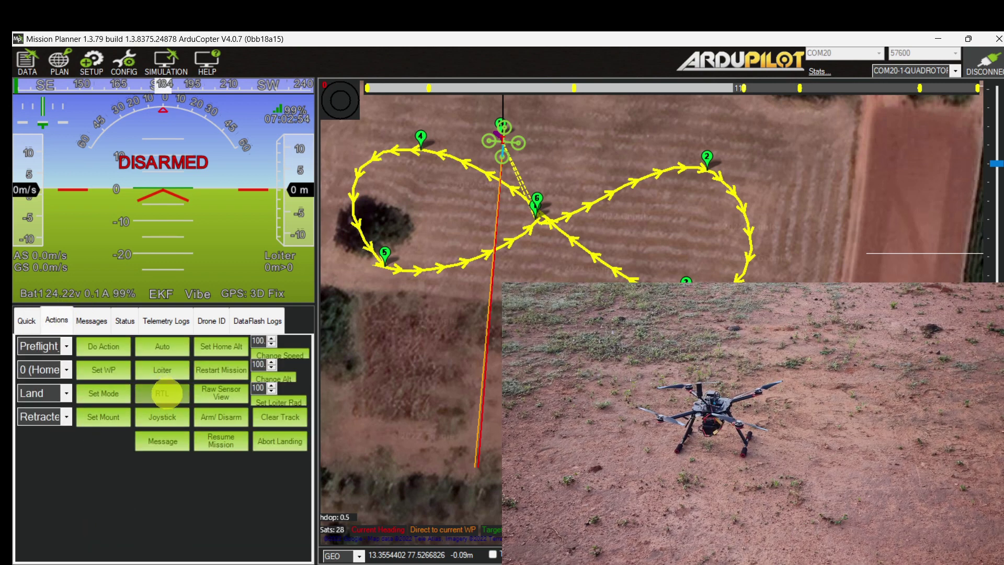
left_click(207, 416)
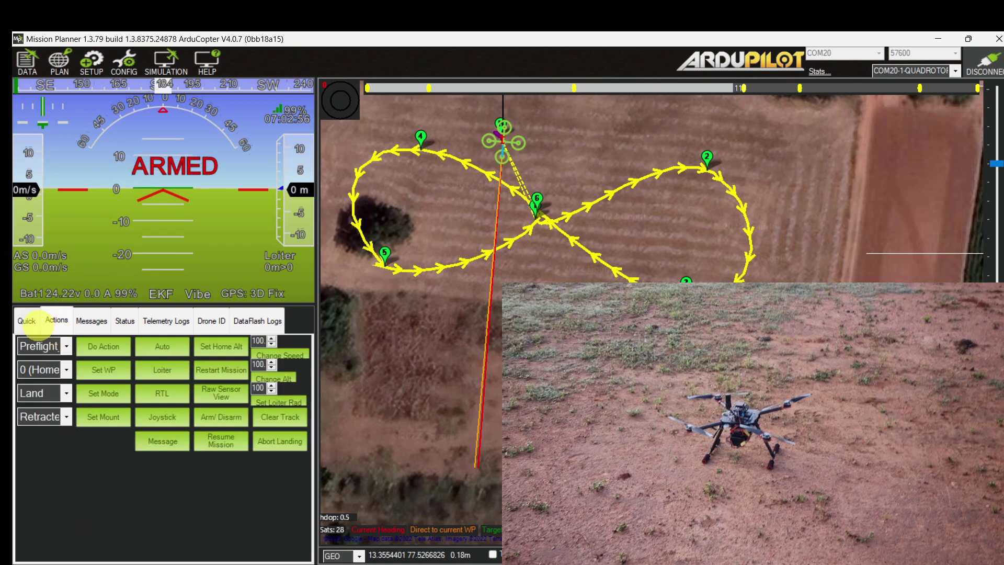
left_click(29, 320)
right_click(519, 152)
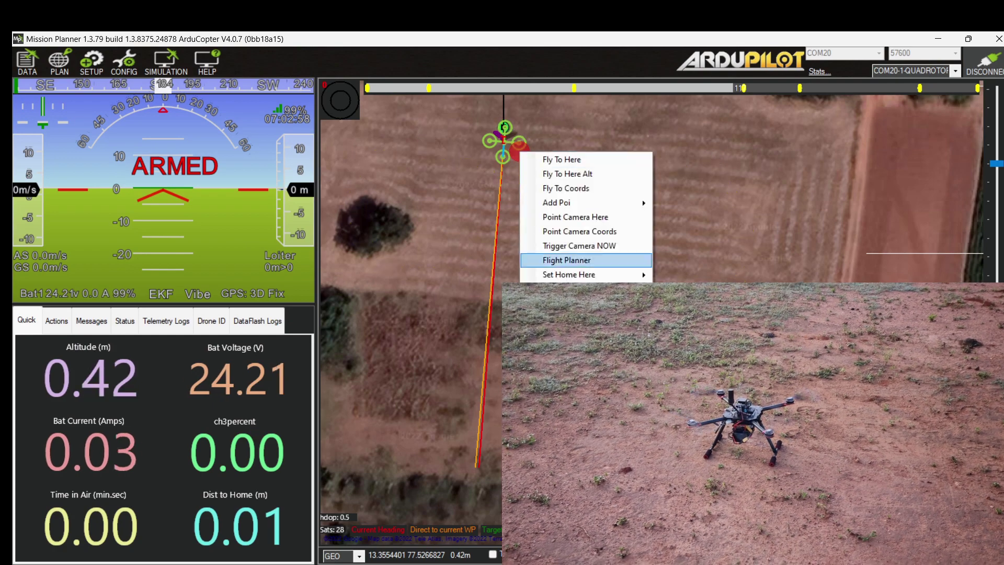
left_click(568, 173)
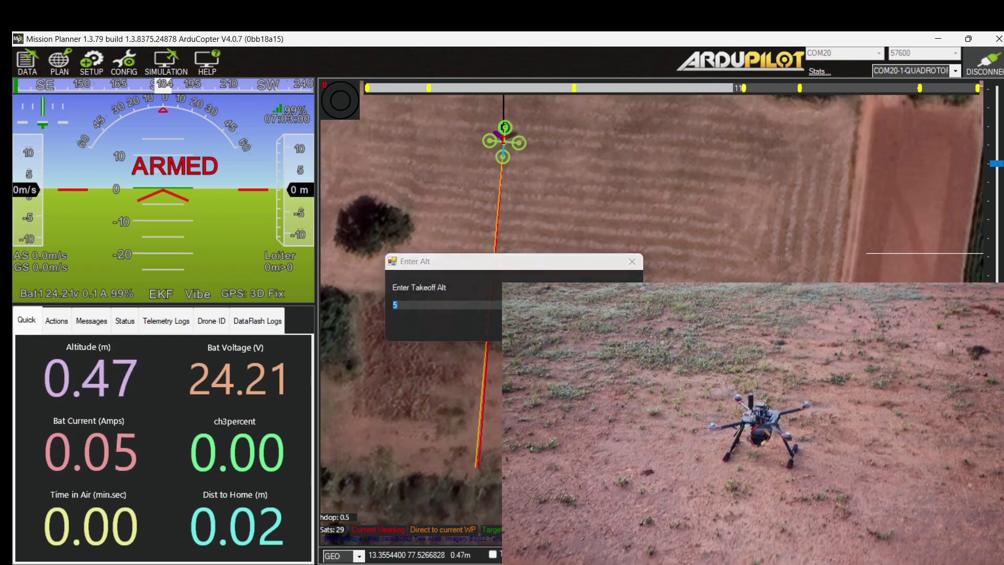
key("Return")
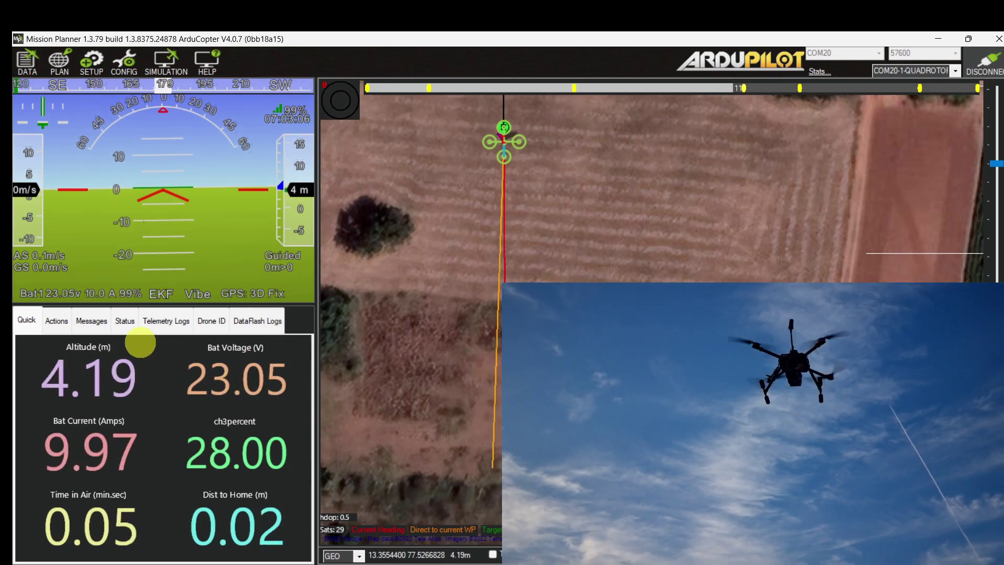
- Switch the copter to Auto mode to start the figure-eight mission
left_click(57, 321)
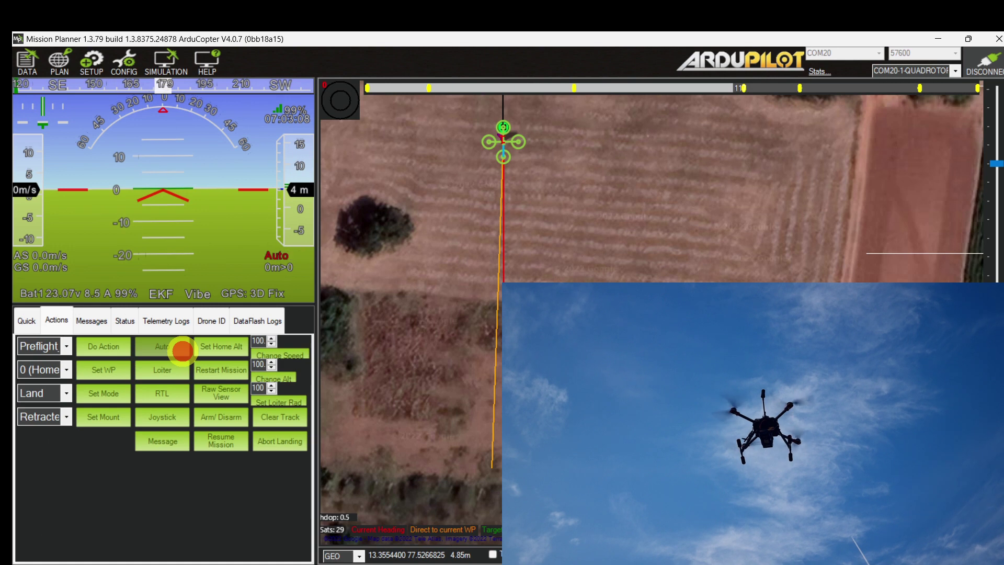
left_click(183, 350)
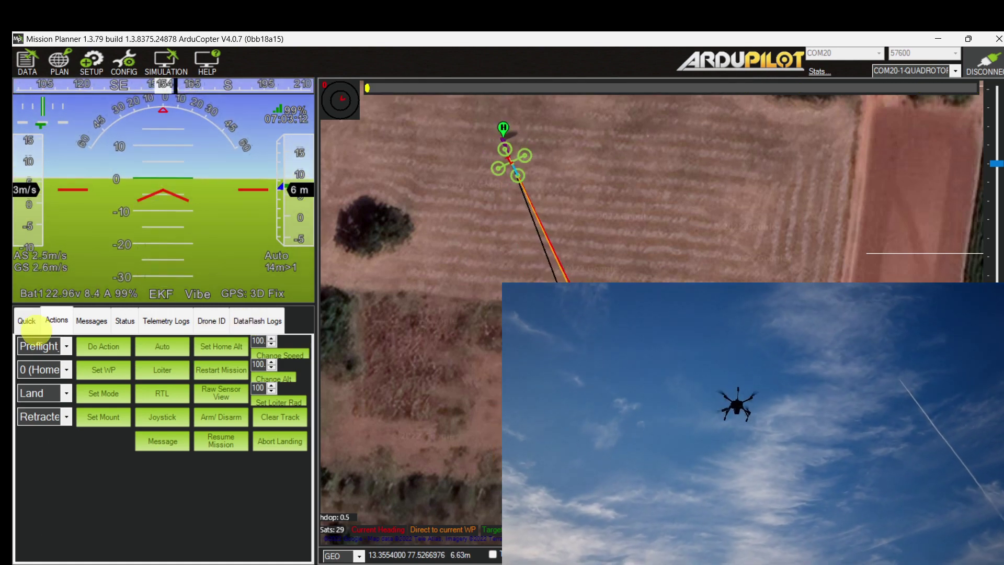
left_click(26, 321)
- Read the waypoints back from the copter, replacing the current plan, then open CONFIG
left_click(60, 61)
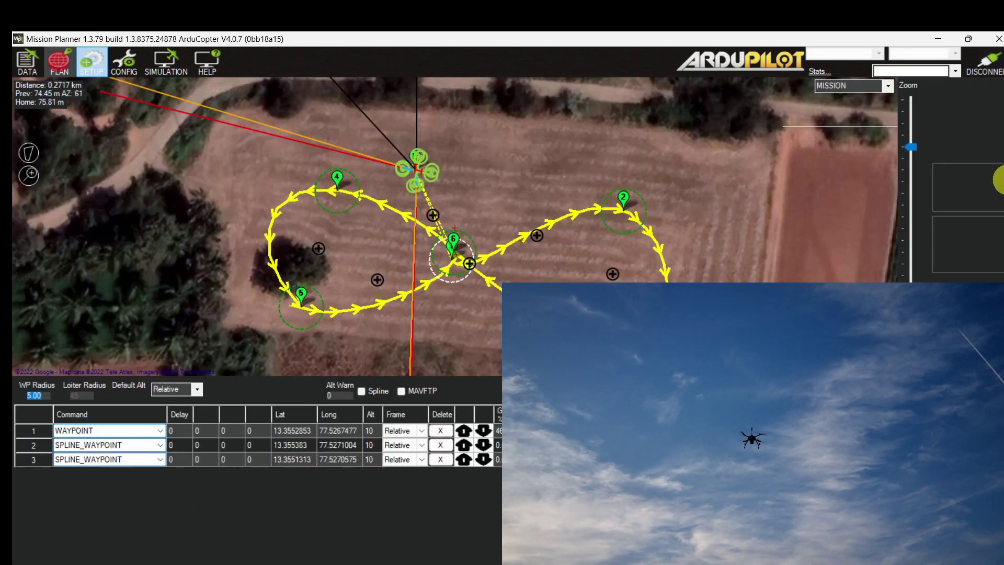
left_click(975, 222)
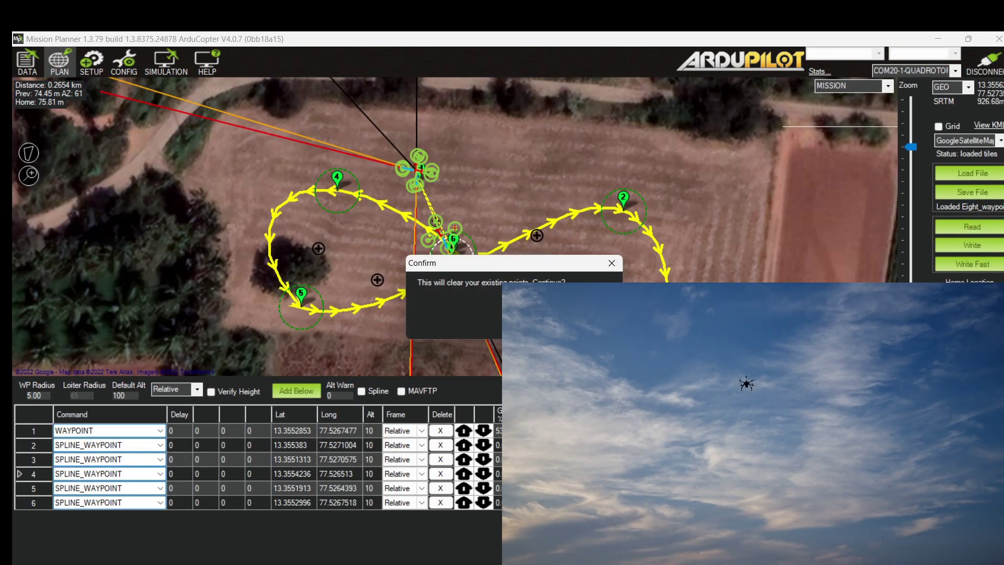
left_click(539, 324)
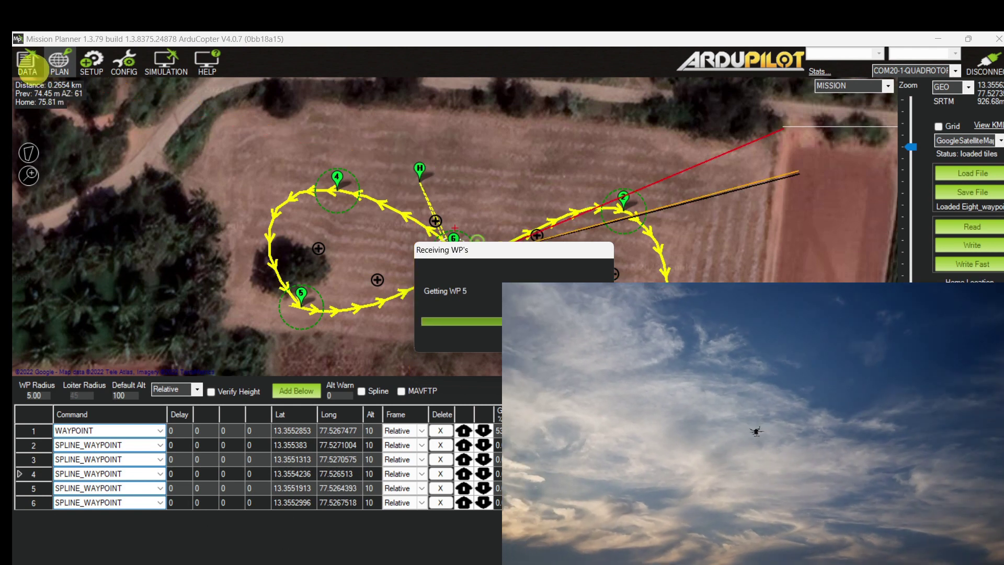
left_click(33, 69)
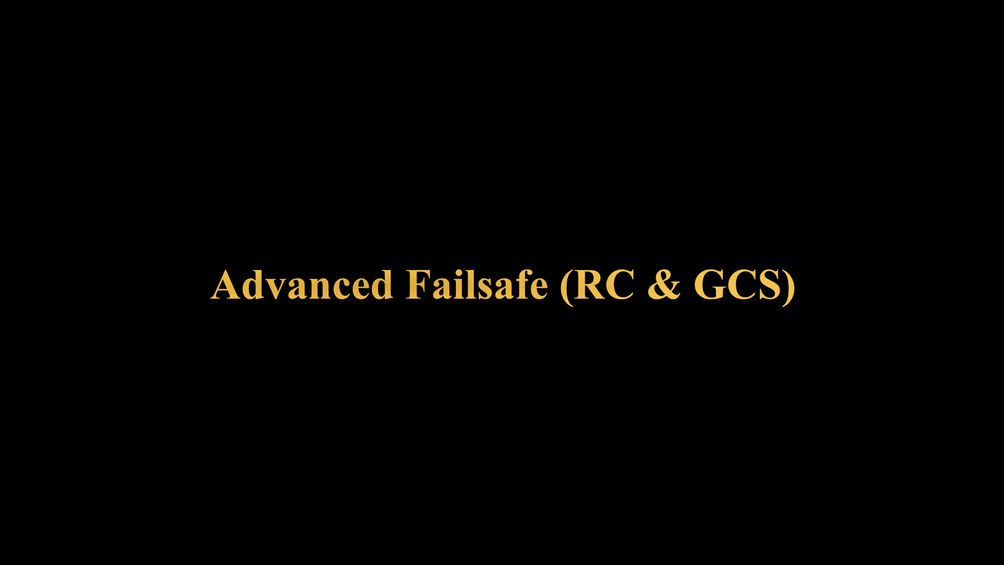
left_click(119, 68)
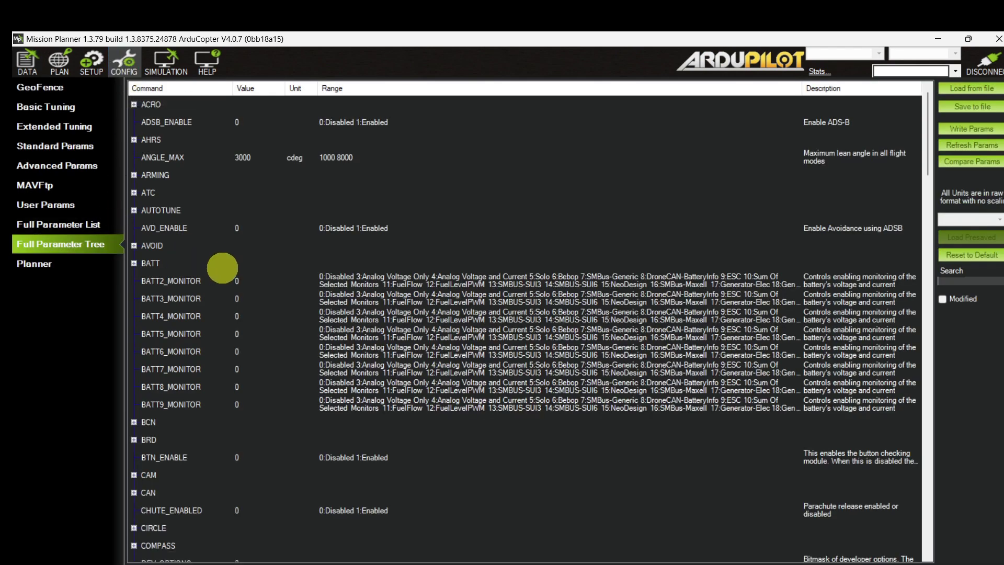
- Expand the FS group and open the FS_OPTIONS bitmask editor, currently 0
scroll(222, 267, "down", 10)
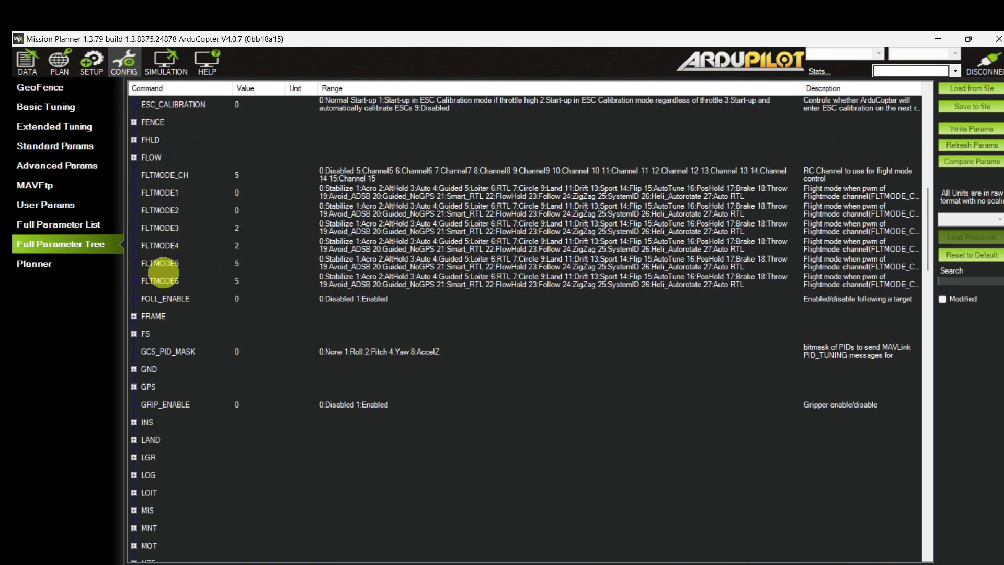
left_click(134, 334)
scroll(236, 306, "down", 2)
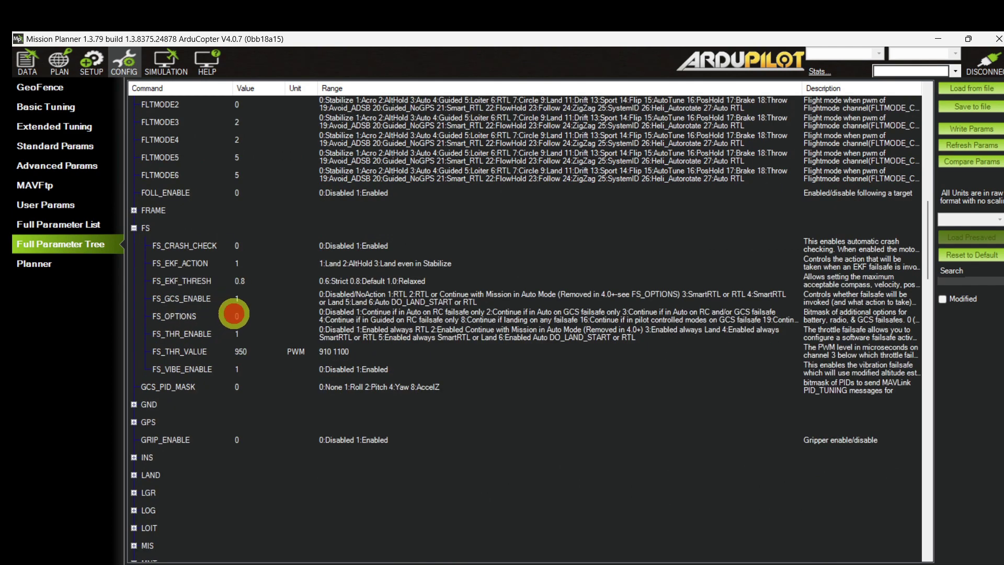
left_click(234, 315)
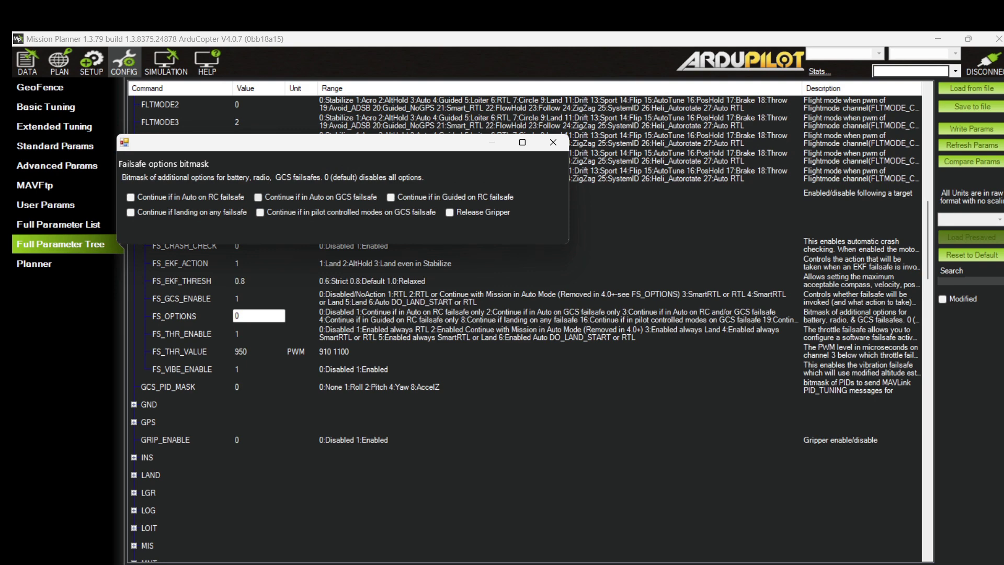
- Tick the RC and GCS Auto-continue options so FS_OPTIONS becomes 3
left_click(258, 197)
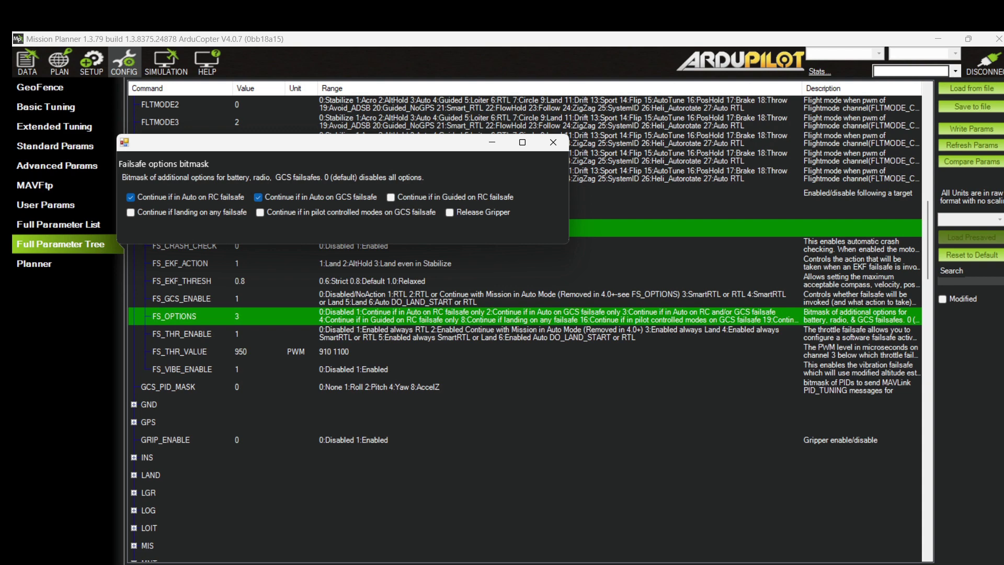
left_click(553, 142)
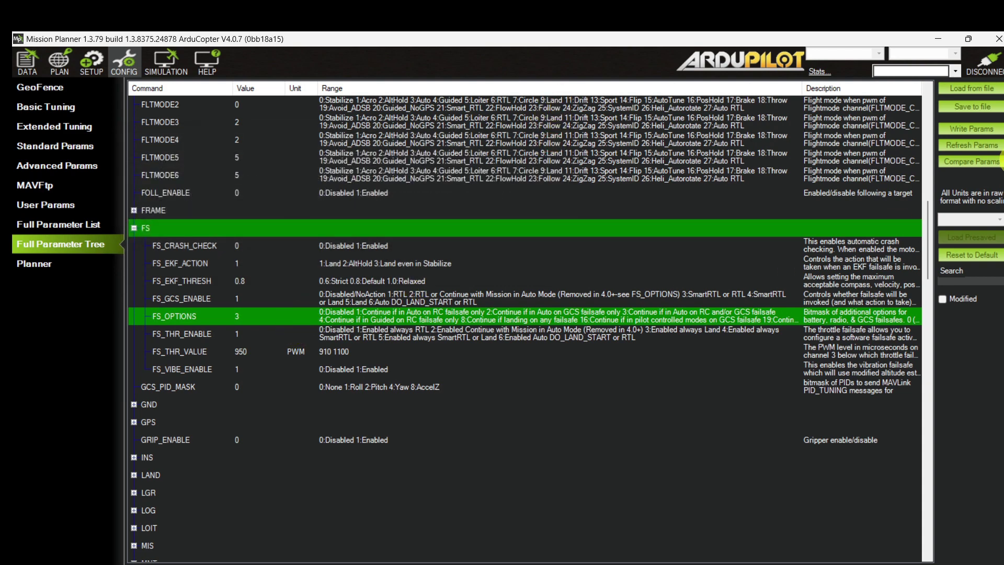
left_click(237, 316)
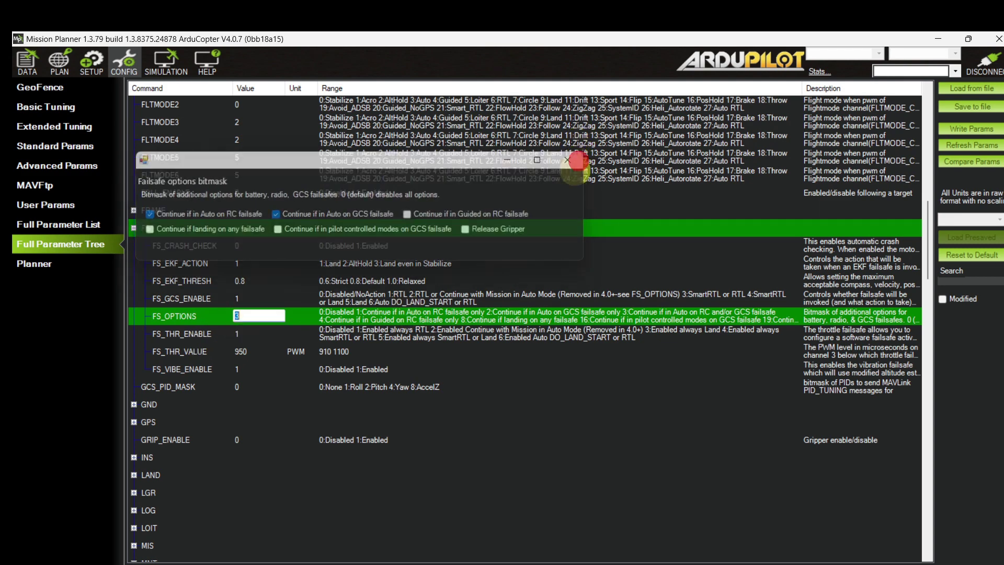
left_click(577, 158)
- Write the changed parameters to the copter and confirm the save
left_click(960, 129)
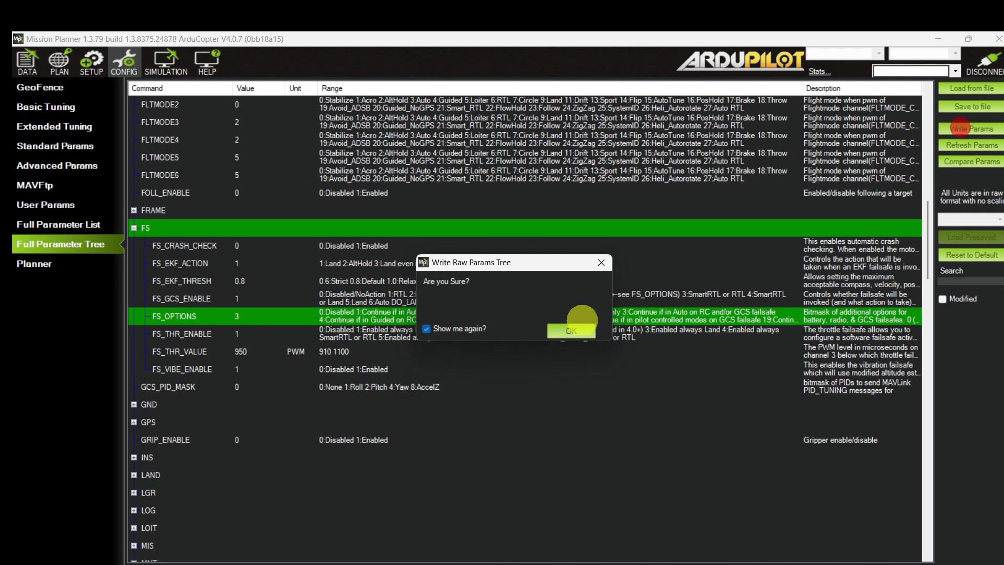
left_click(572, 330)
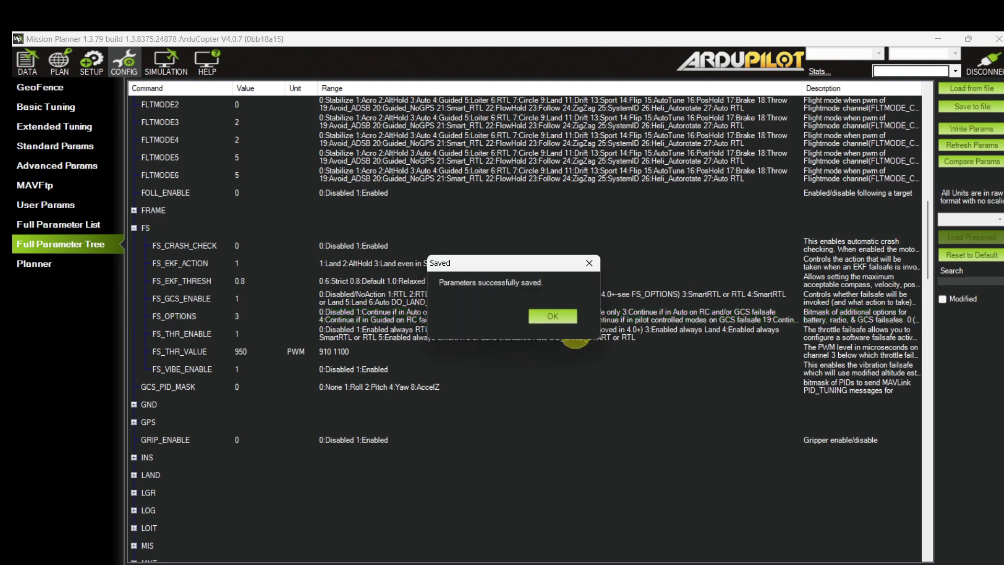
left_click(562, 315)
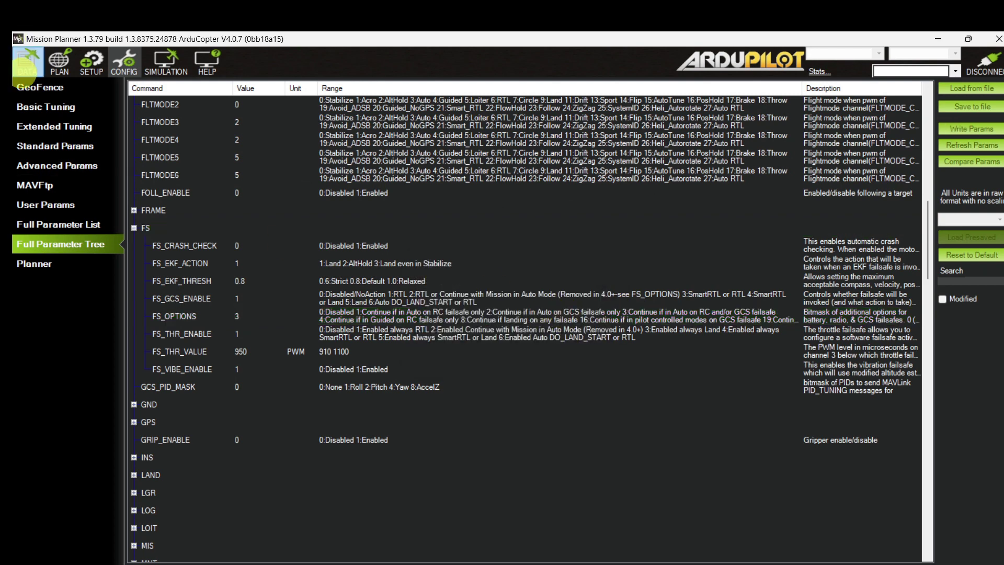
- Arm the copter's motors from the flight data Actions
left_click(24, 63)
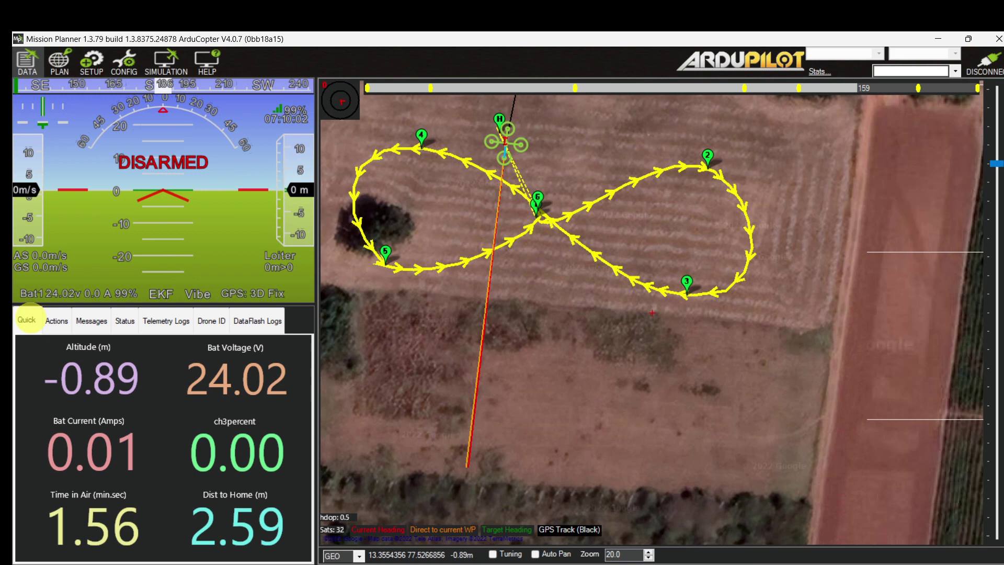
left_click(52, 320)
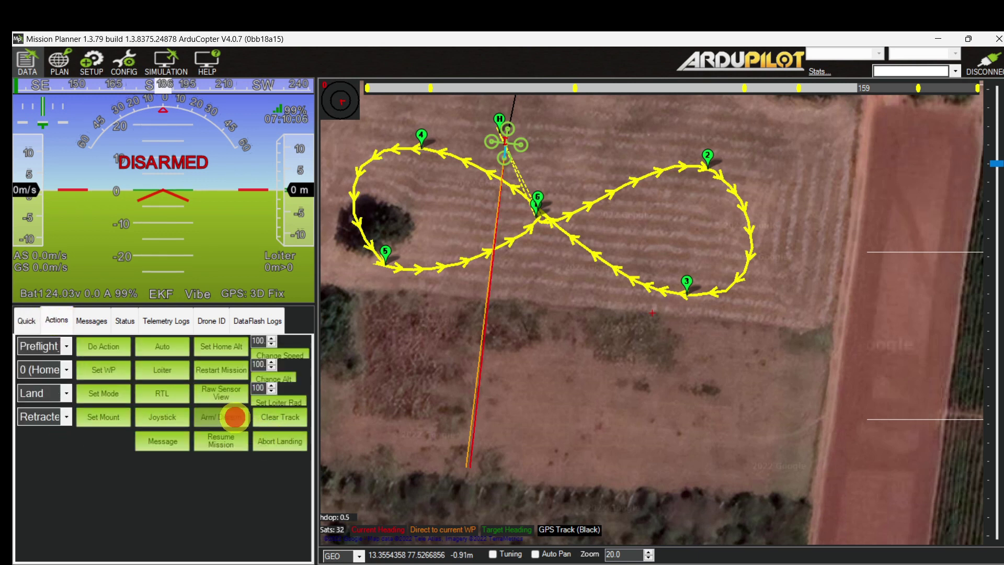
left_click(235, 417)
left_click(28, 321)
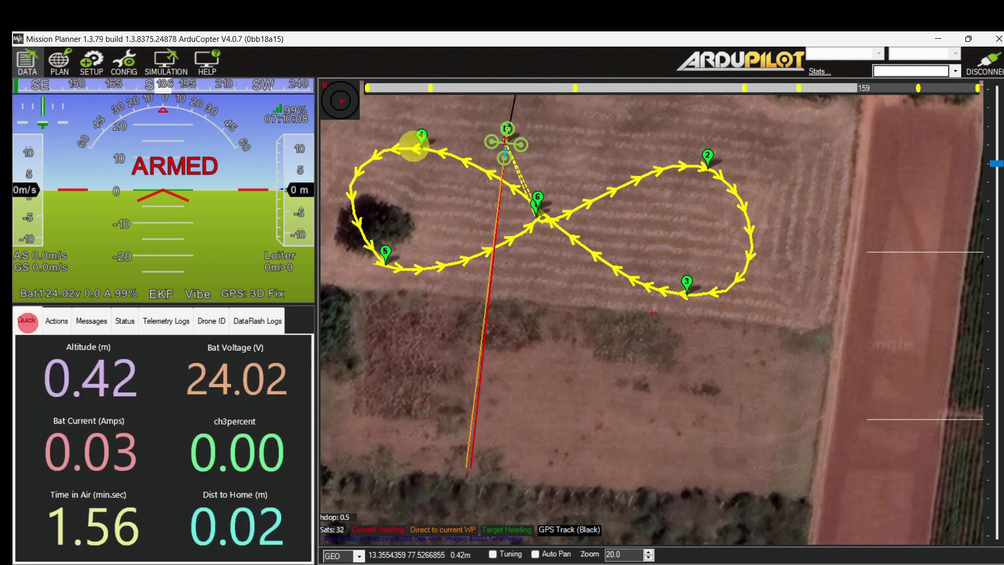
- Command a 5 m Guided takeoff from the copter's map position
right_click(515, 147)
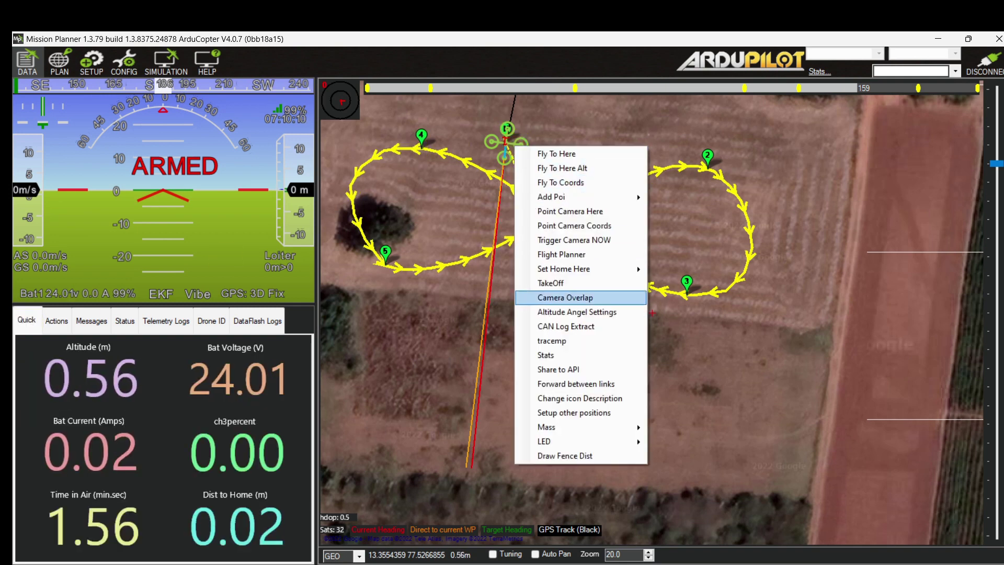
left_click(551, 283)
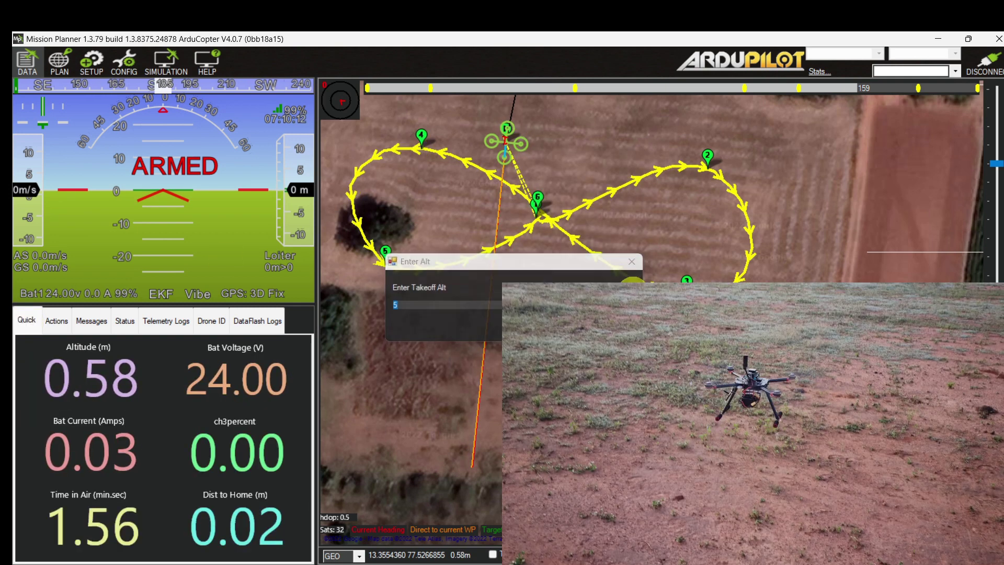
key("Return")
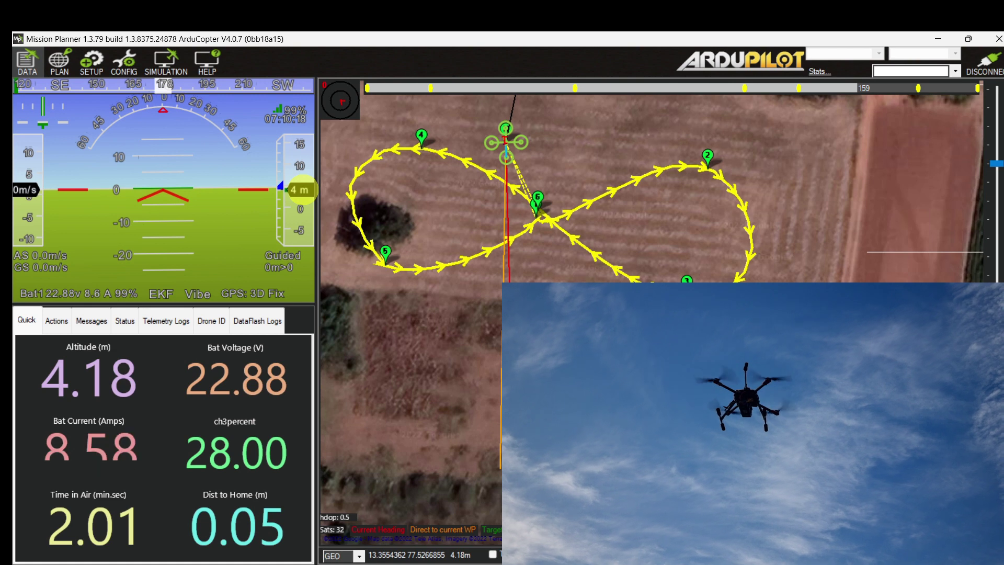
- Put the airborne copter into Auto to fly the figure-eight mission
left_click(56, 320)
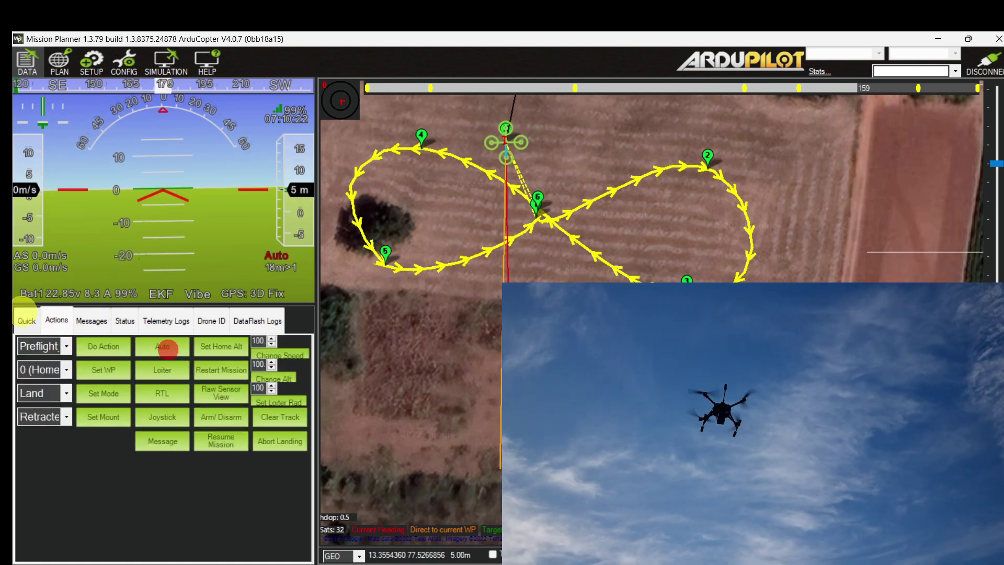
left_click(26, 319)
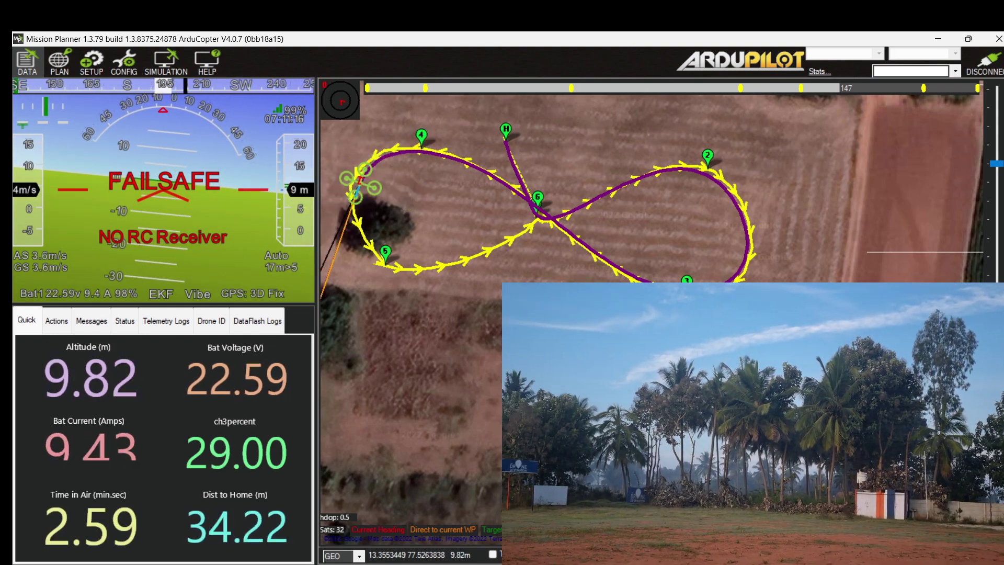
- Disconnect telemetry to simulate GCS loss, then reconnect to the copter
left_click(987, 62)
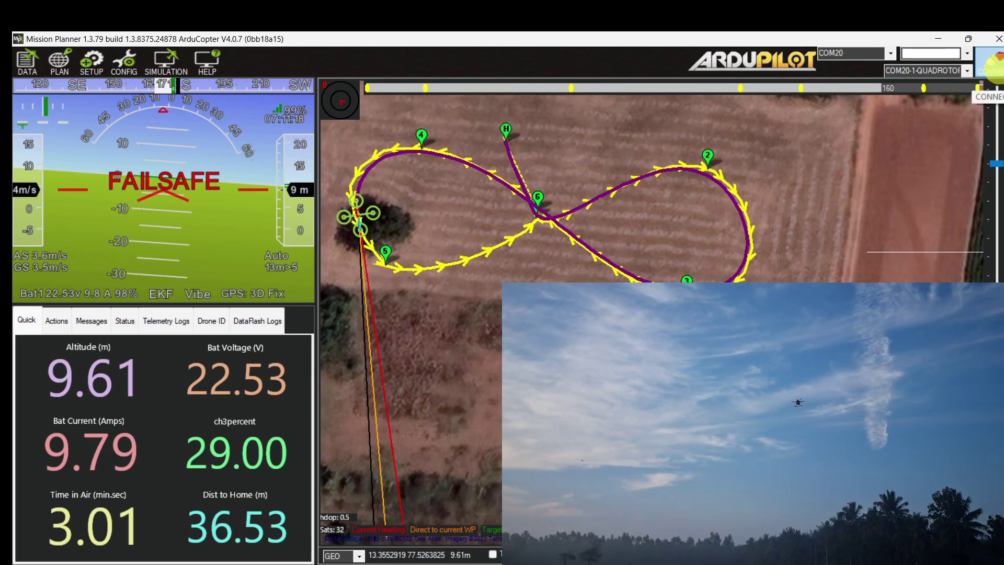
left_click(990, 65)
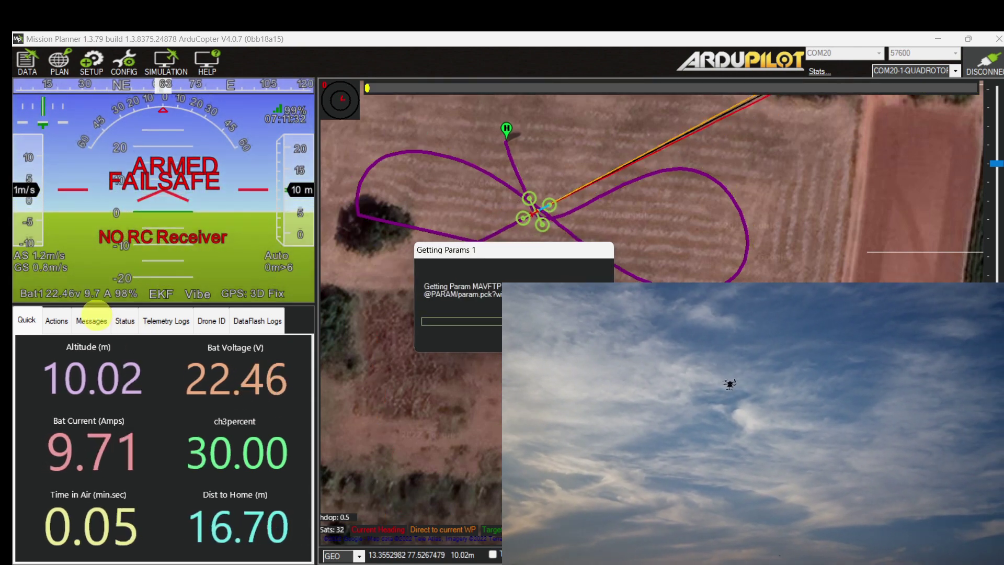
- Switch the copter to RTL mode and check the flight messages log
left_click(96, 317)
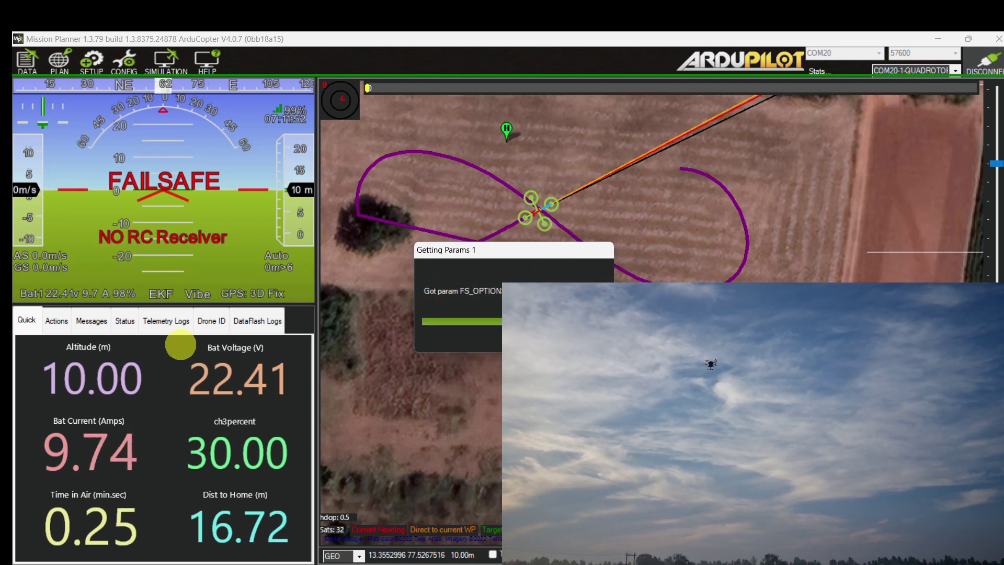
left_click(62, 320)
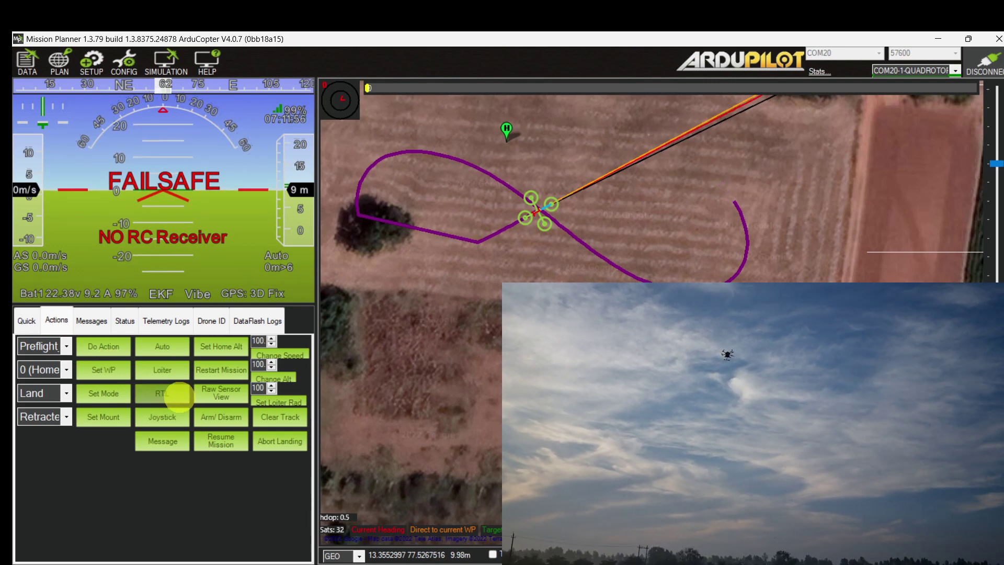
left_click(179, 395)
left_click(32, 320)
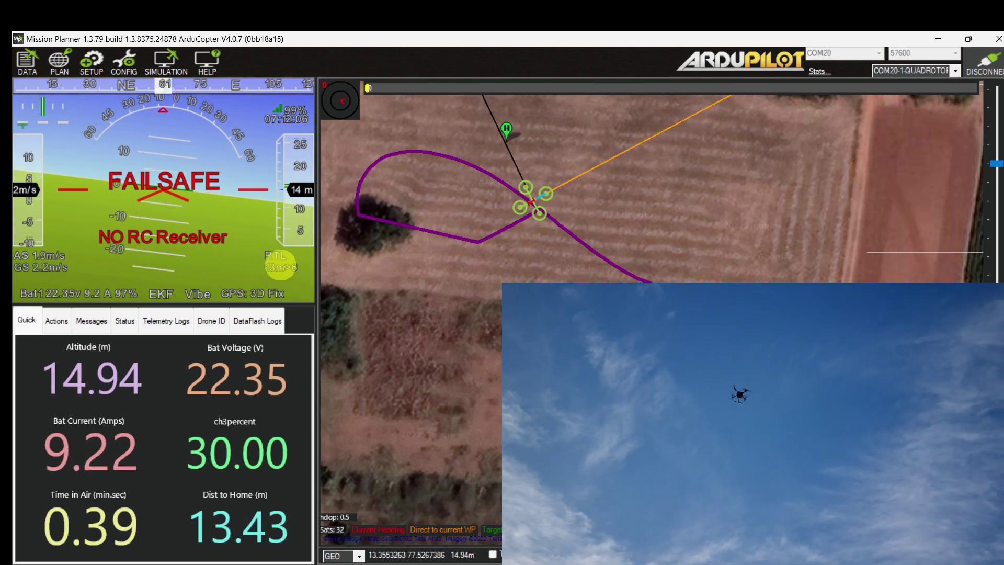
left_click(86, 320)
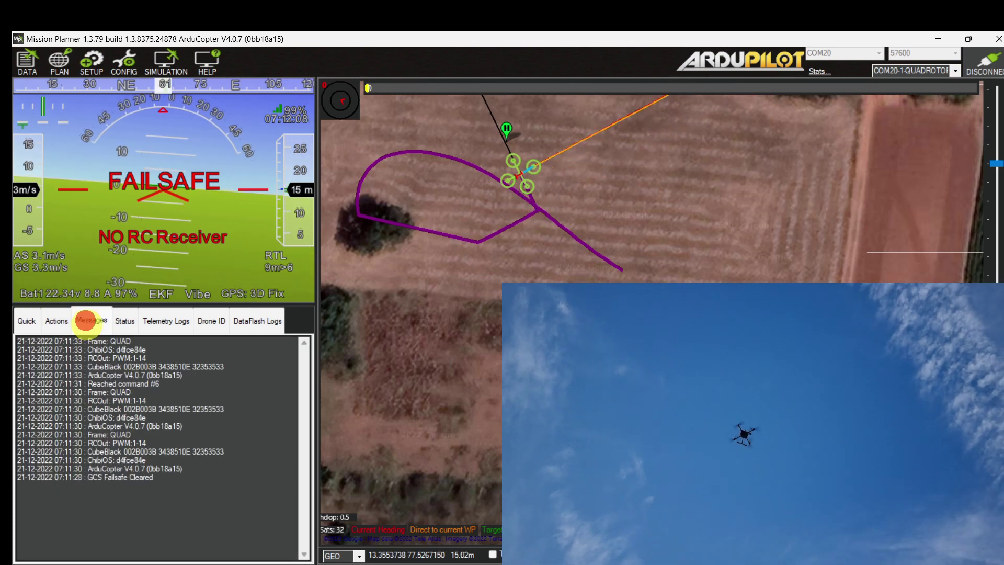
left_click(28, 325)
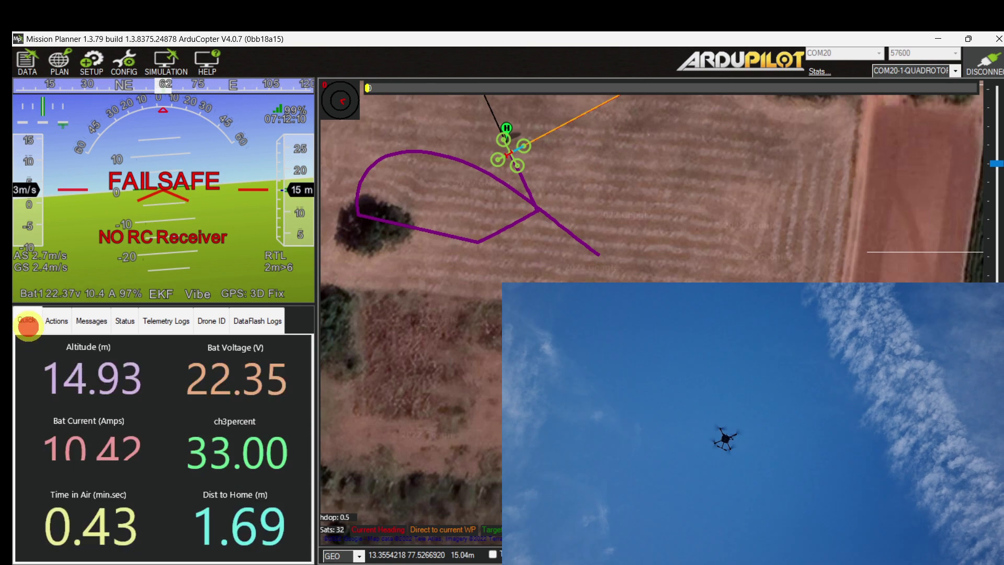